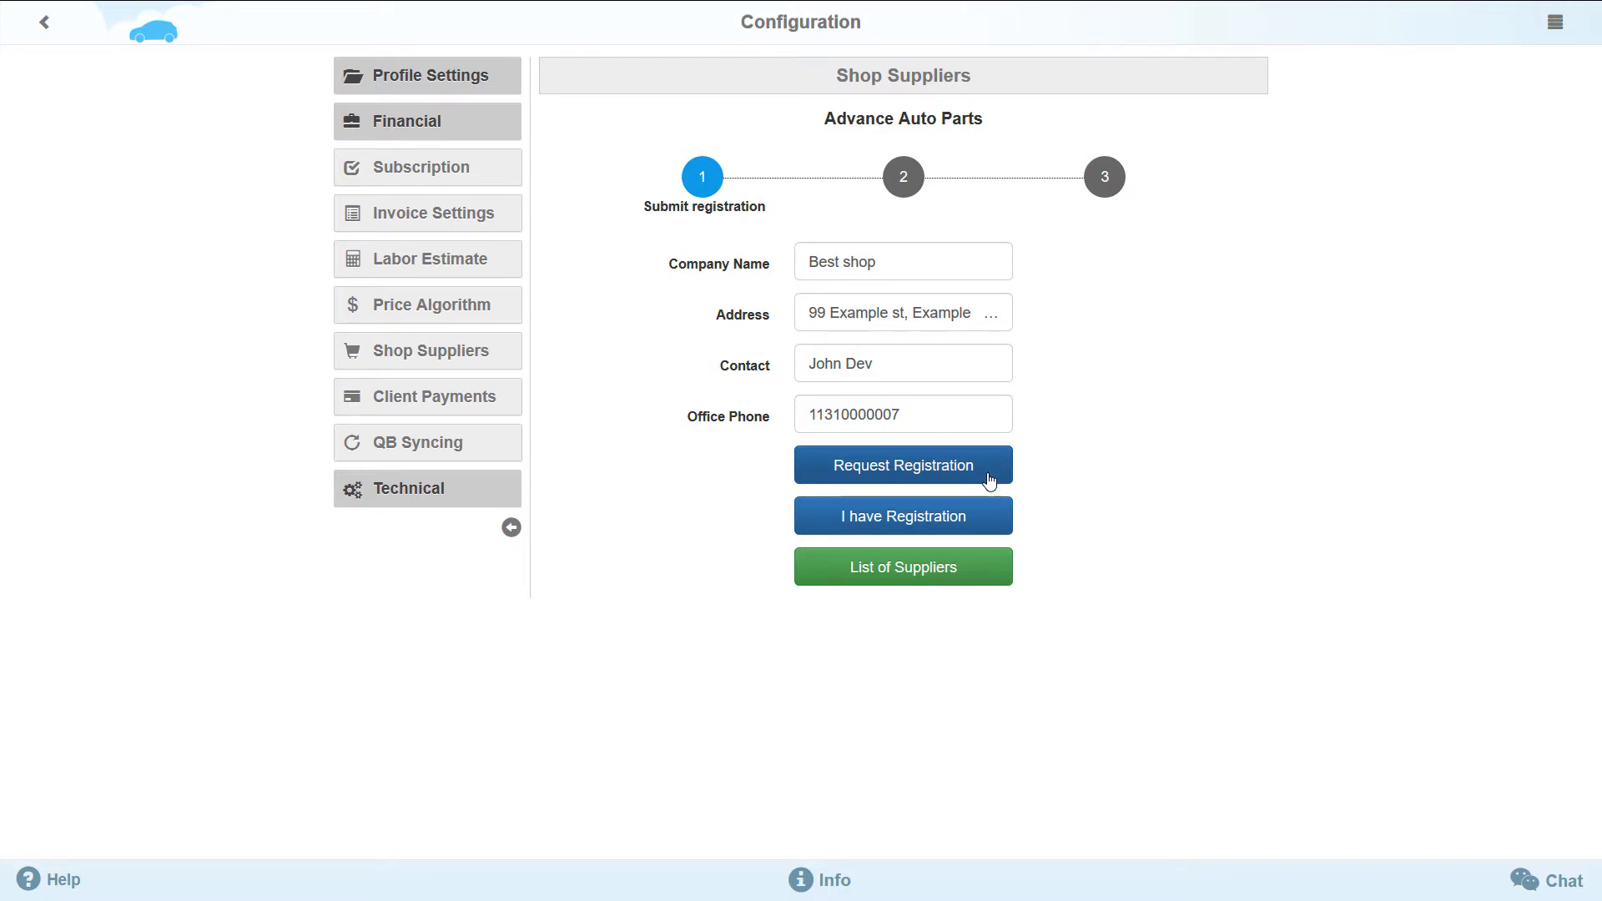
- Submit the registration request for Advance Auto Parts and enable the Discount Auto Parts online store
left_click(990, 480)
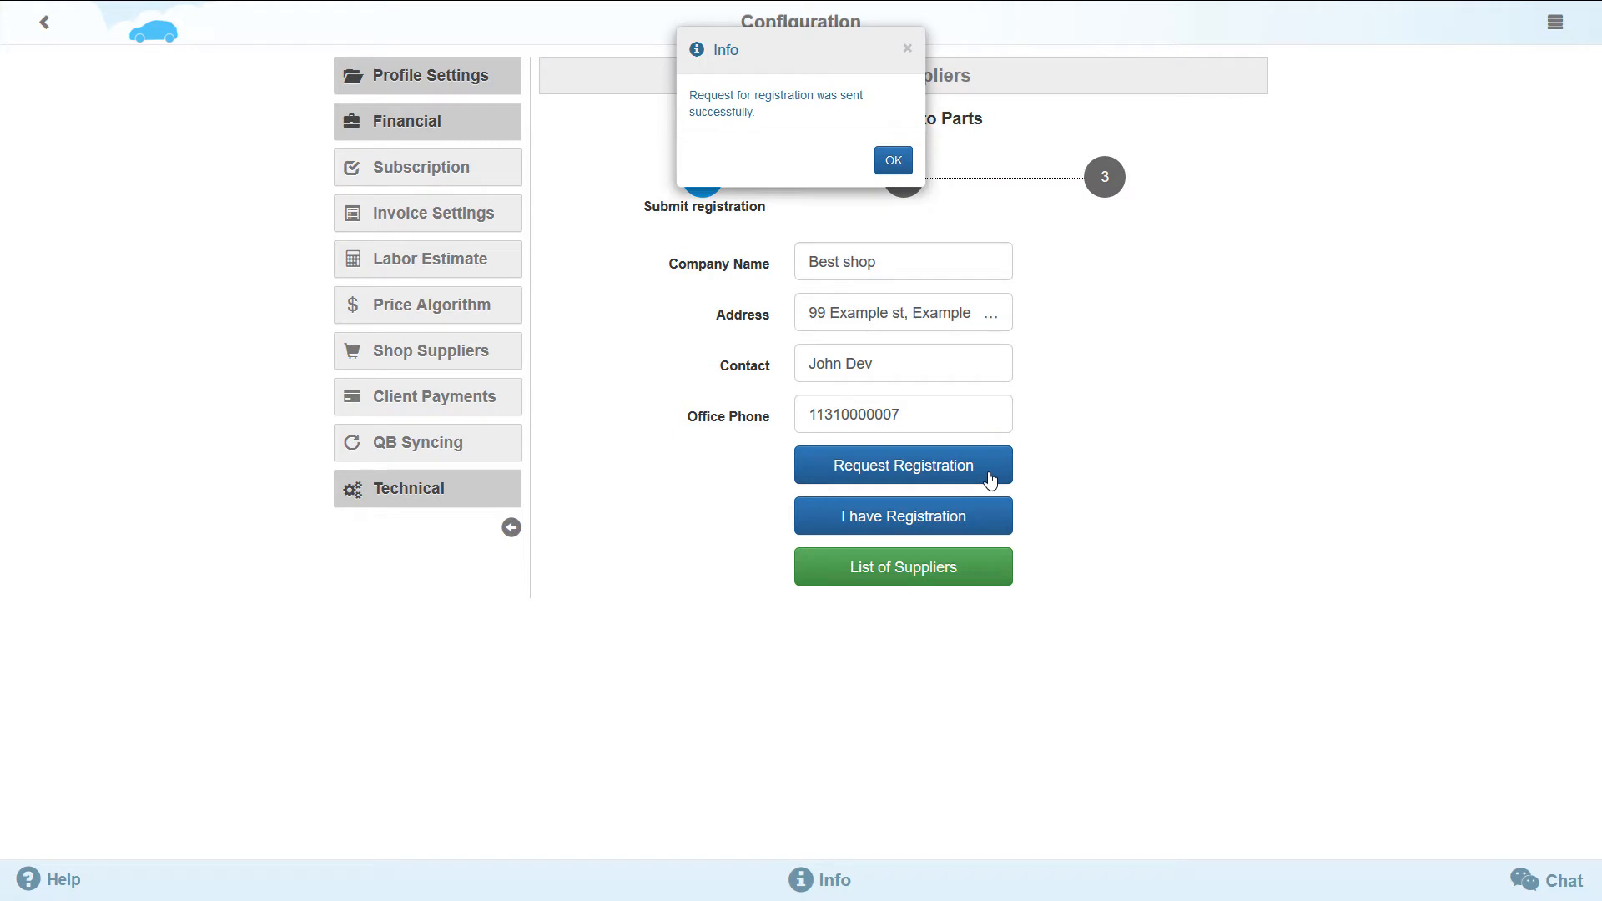
left_click(894, 163)
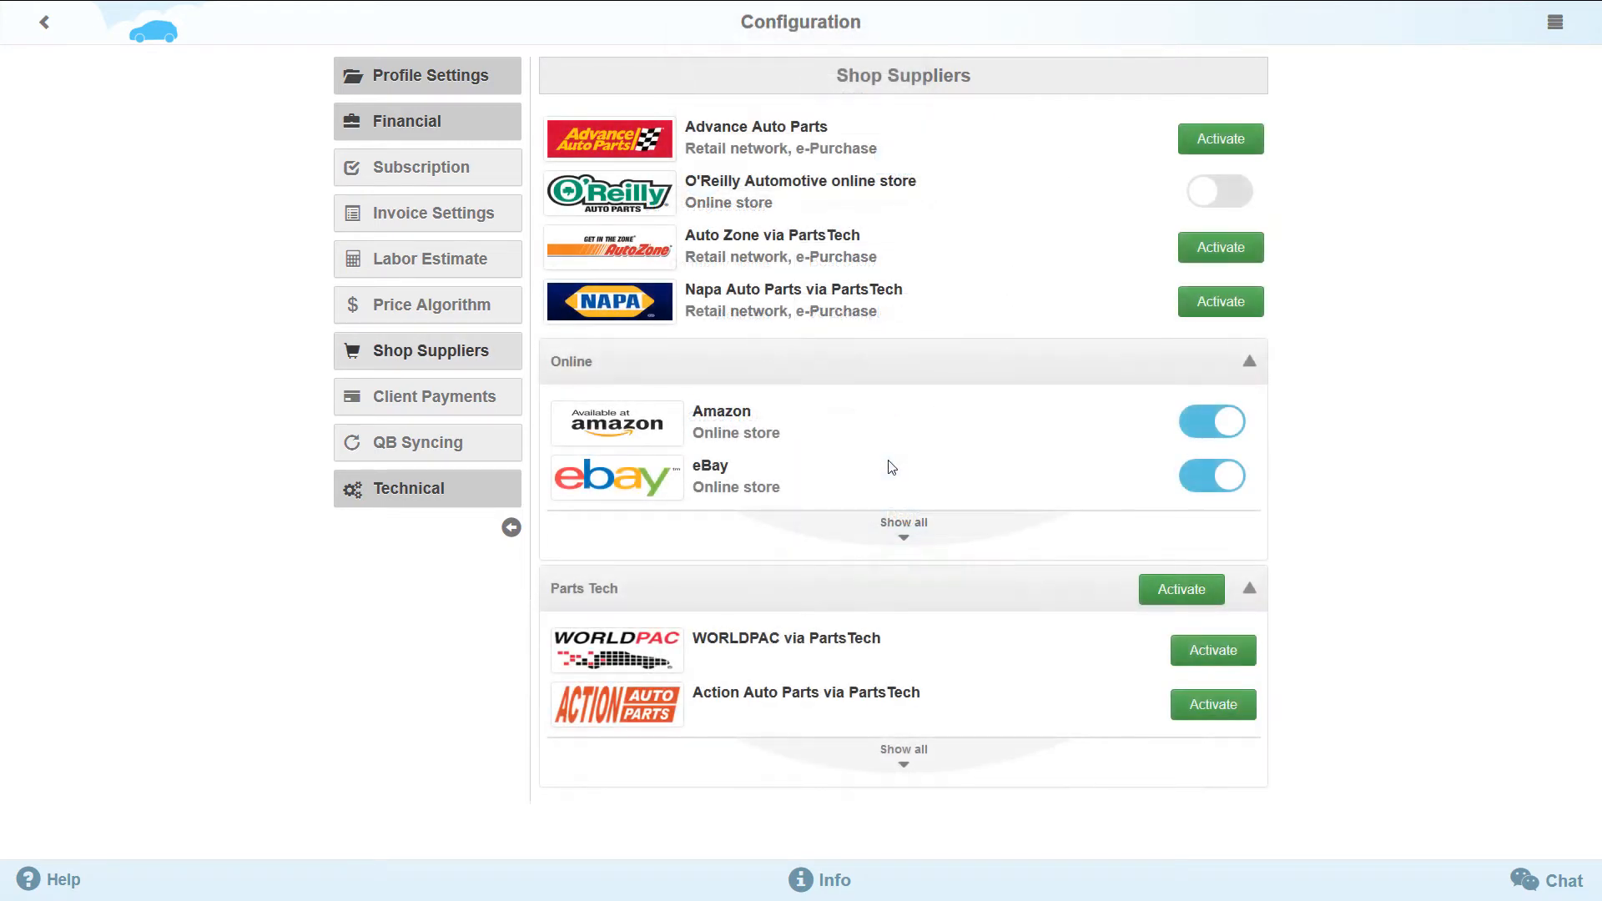
left_click(898, 537)
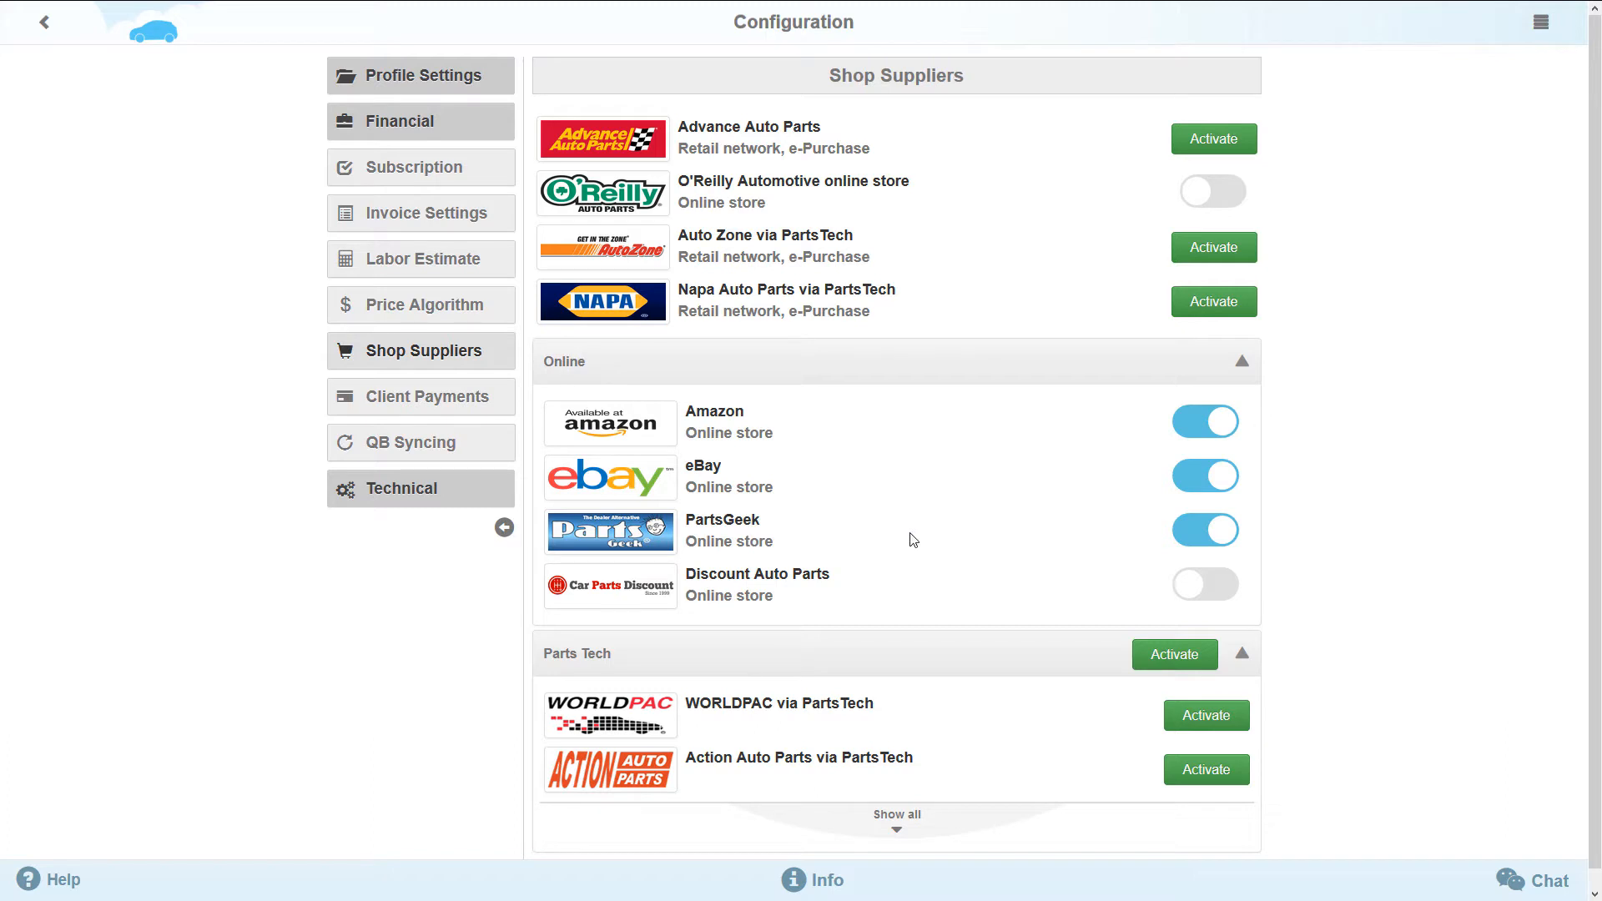
left_click(1206, 586)
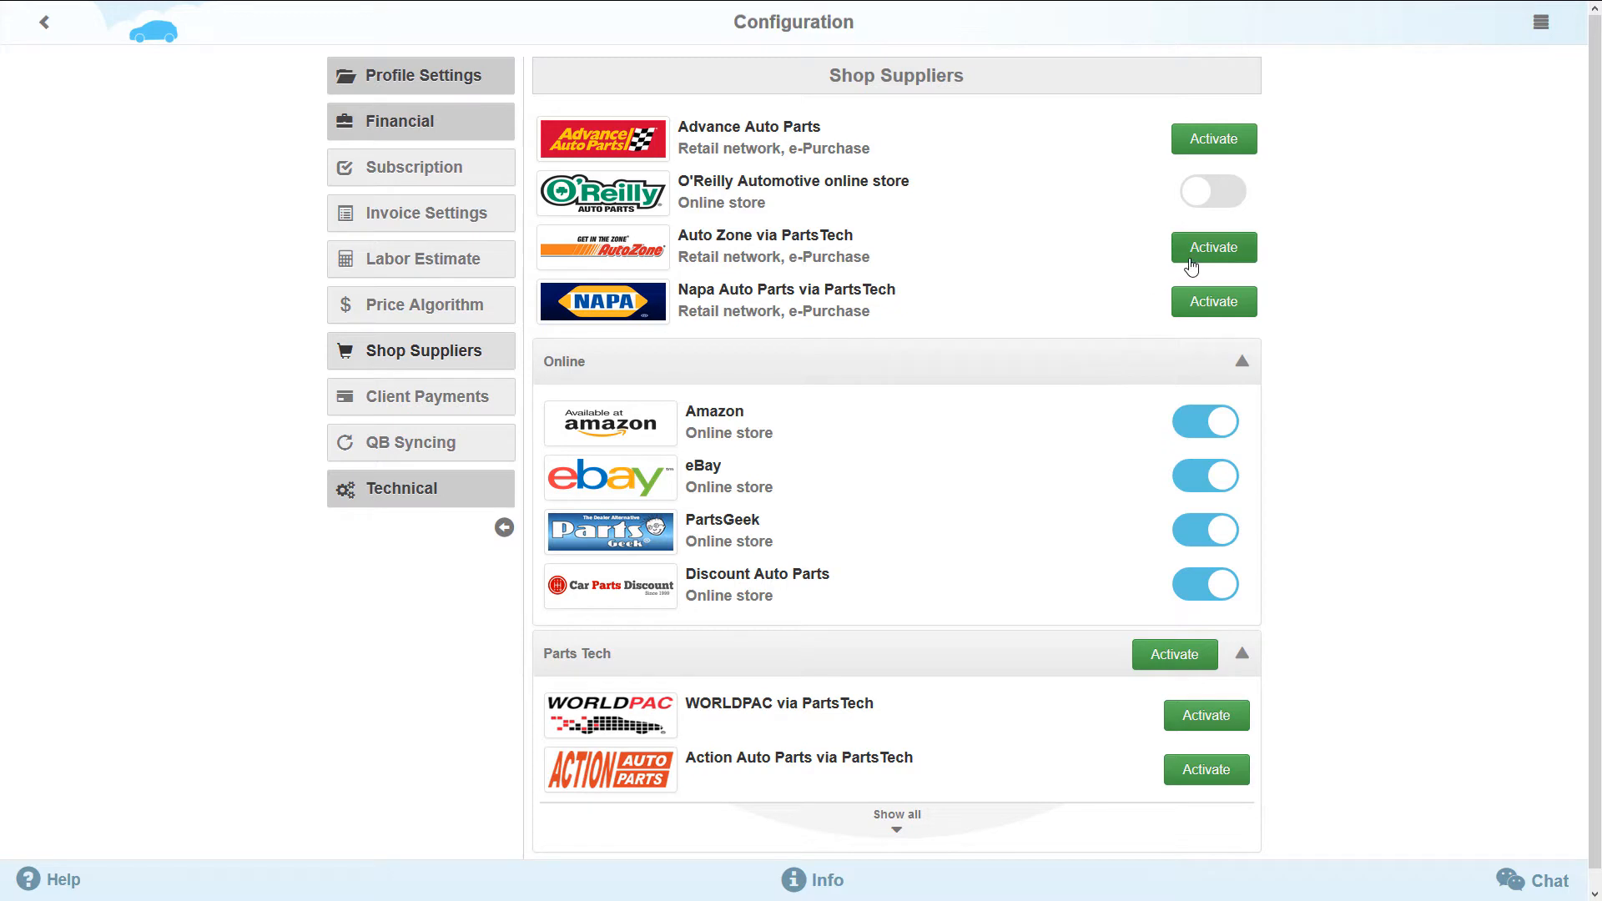
- Try to activate Napa Auto Parts via PartsTech
left_click(1189, 302)
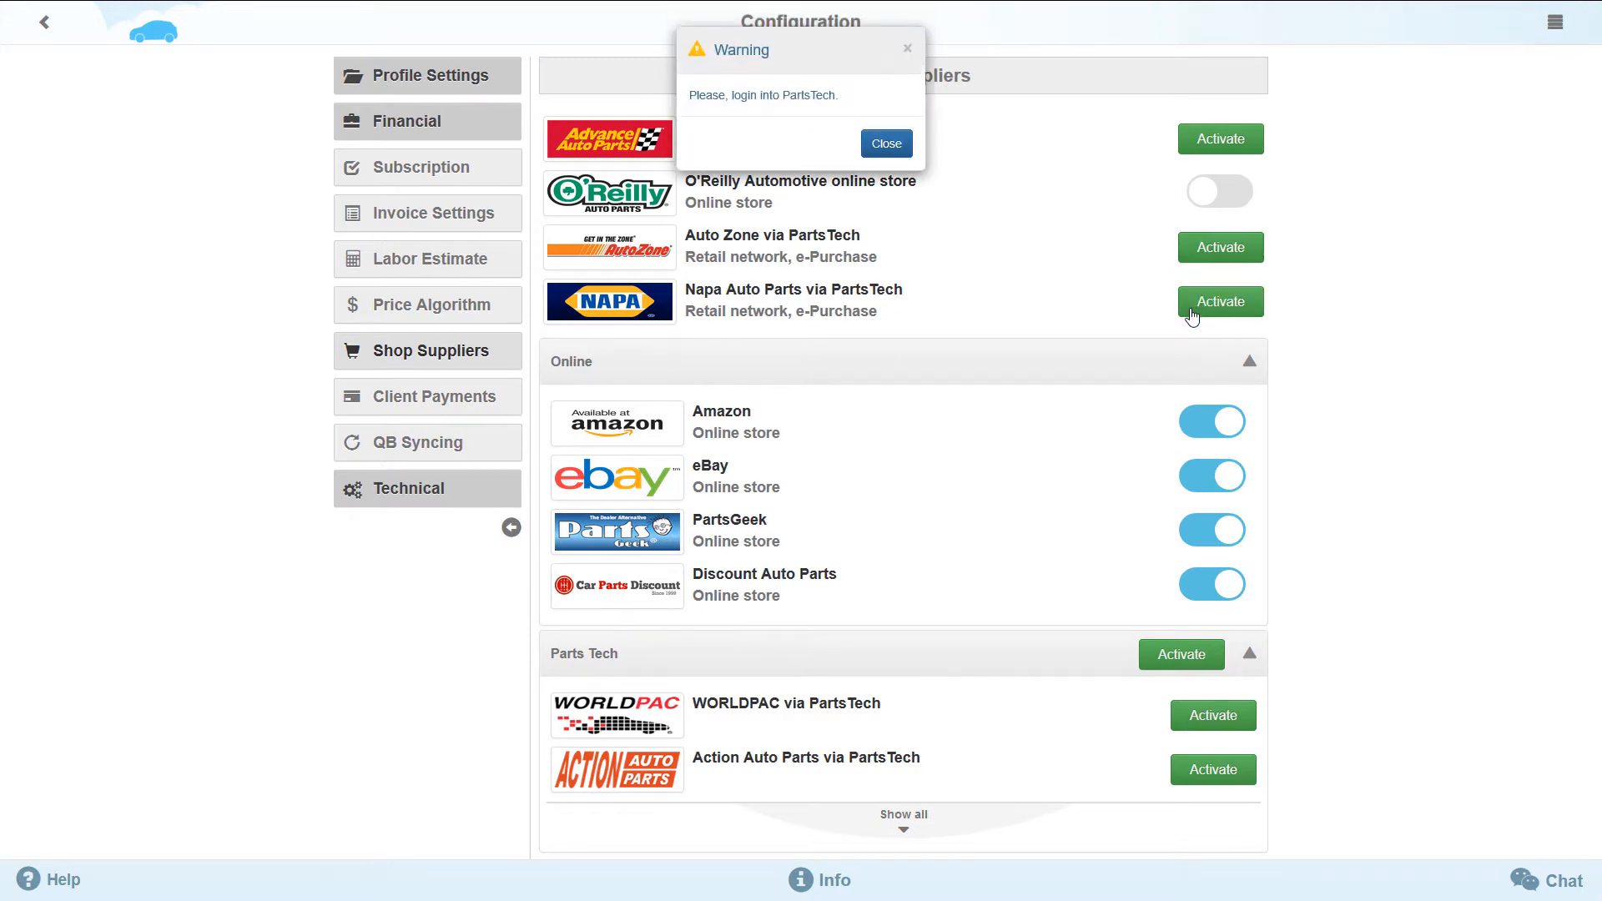
left_click(883, 155)
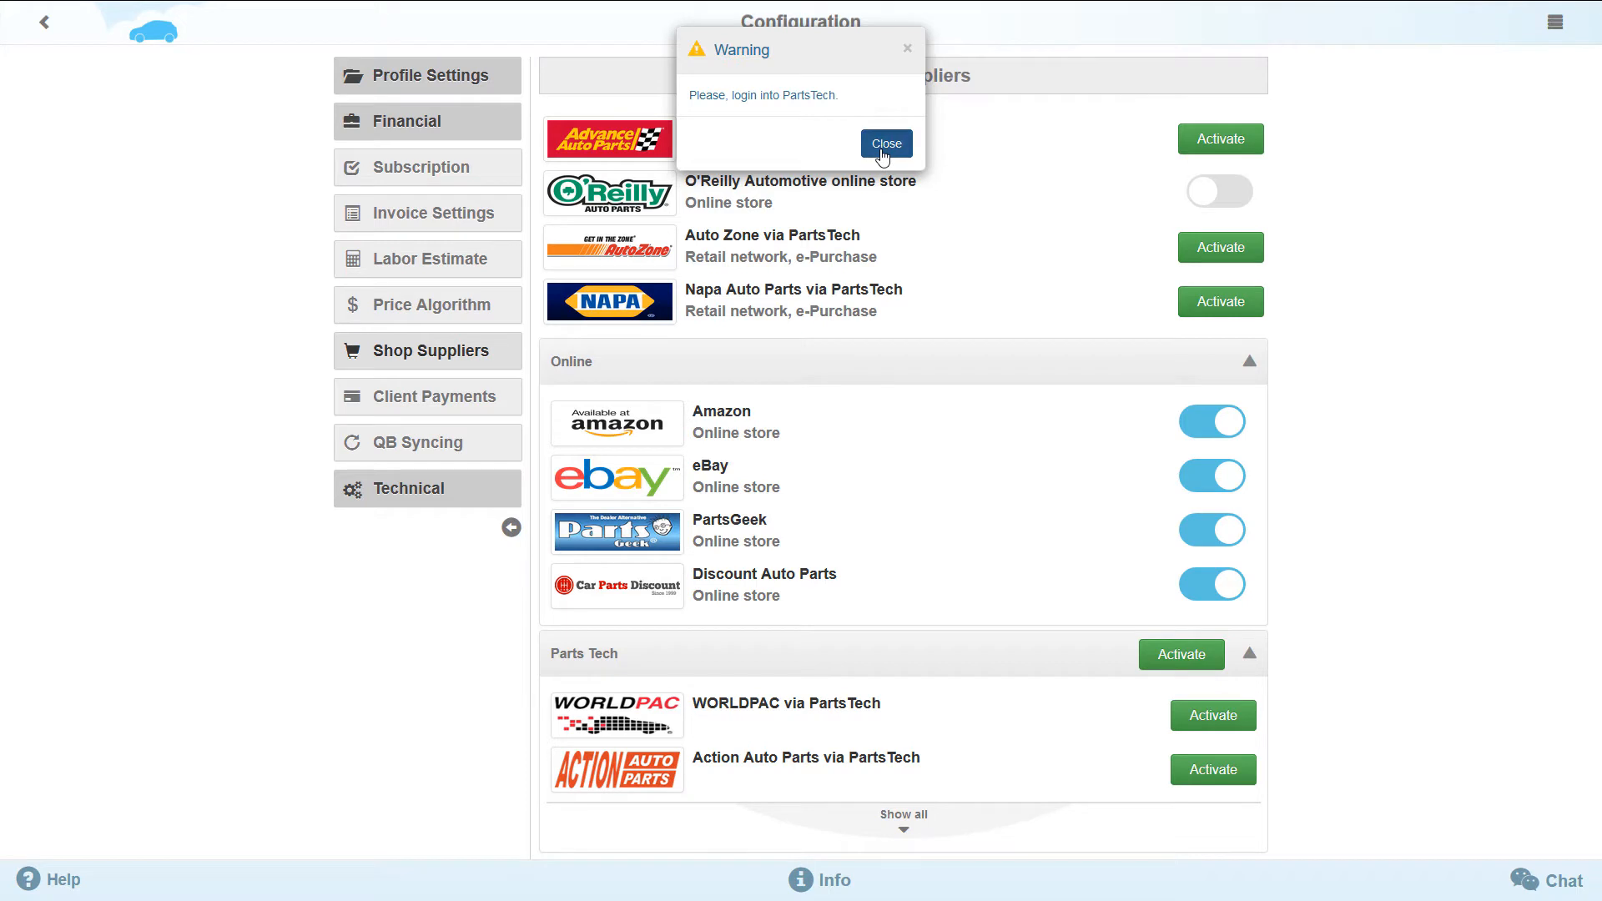
- Review the full list of PartsTech suppliers and open the activation form for the whole PartsTech group
left_click(908, 837)
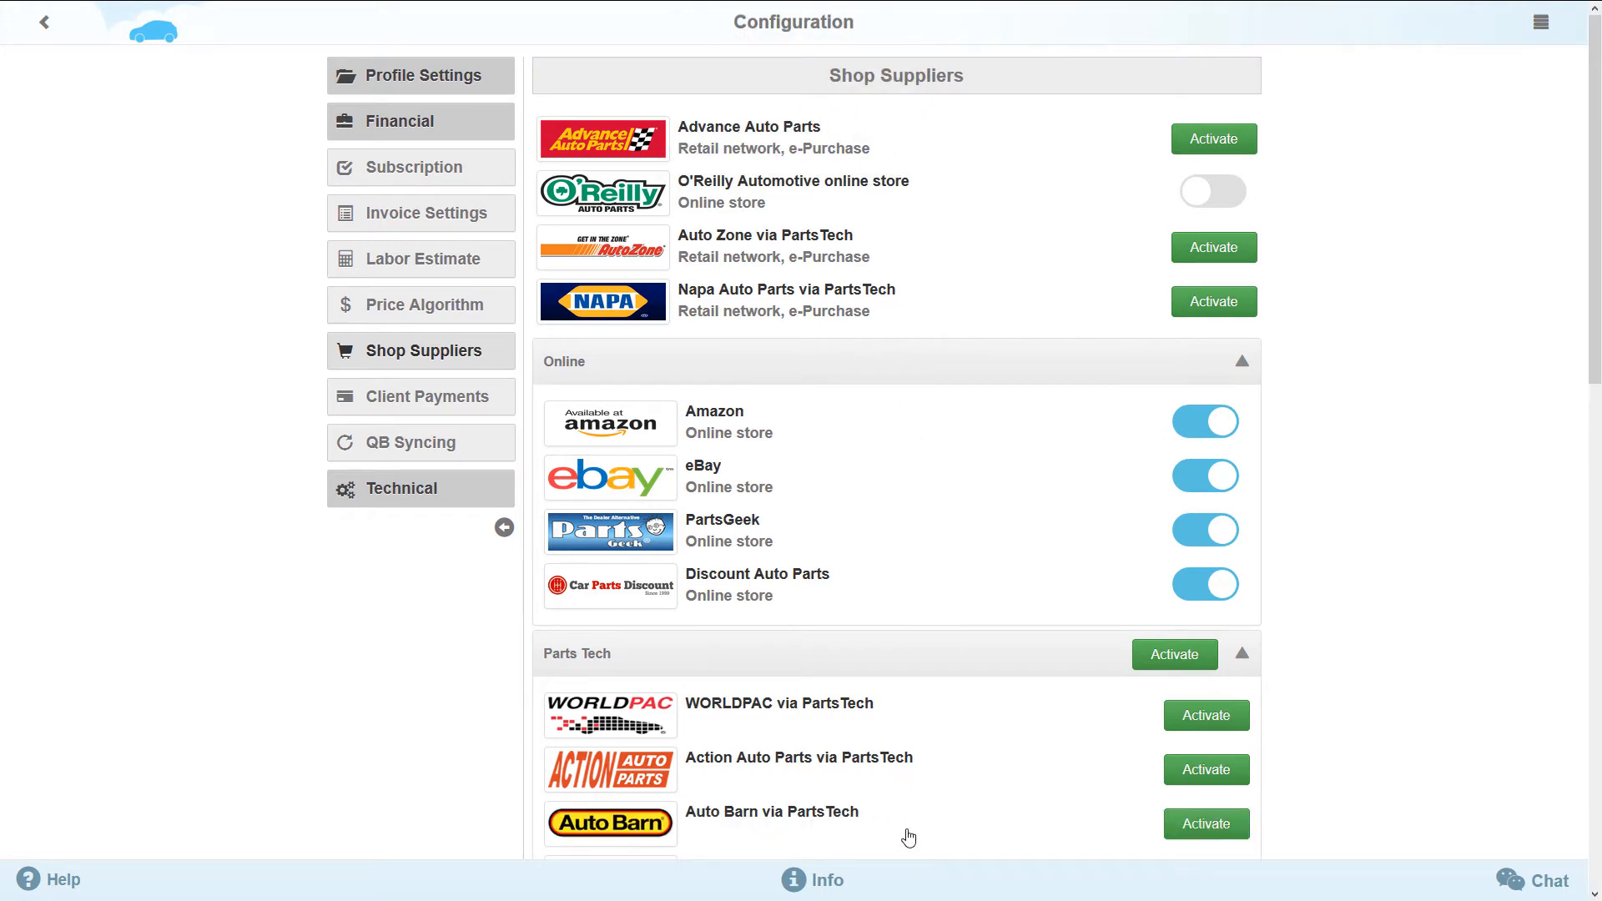
scroll(906, 826, "down", 3)
scroll(907, 802, "down", 5)
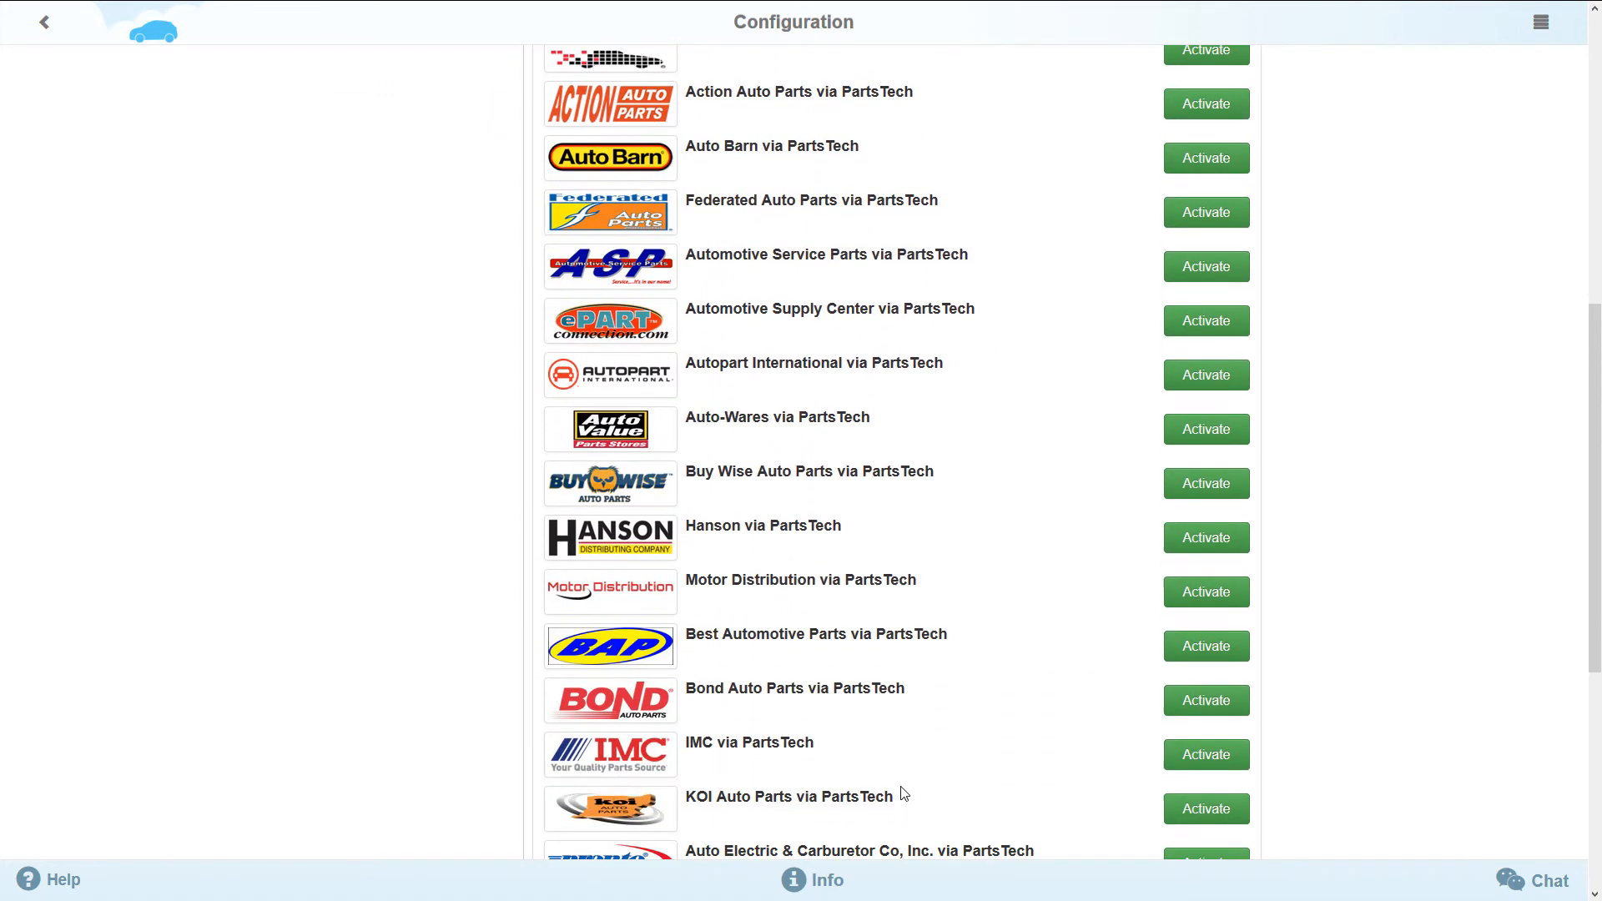
scroll(905, 791, "down", 1)
scroll(905, 791, "up", 5)
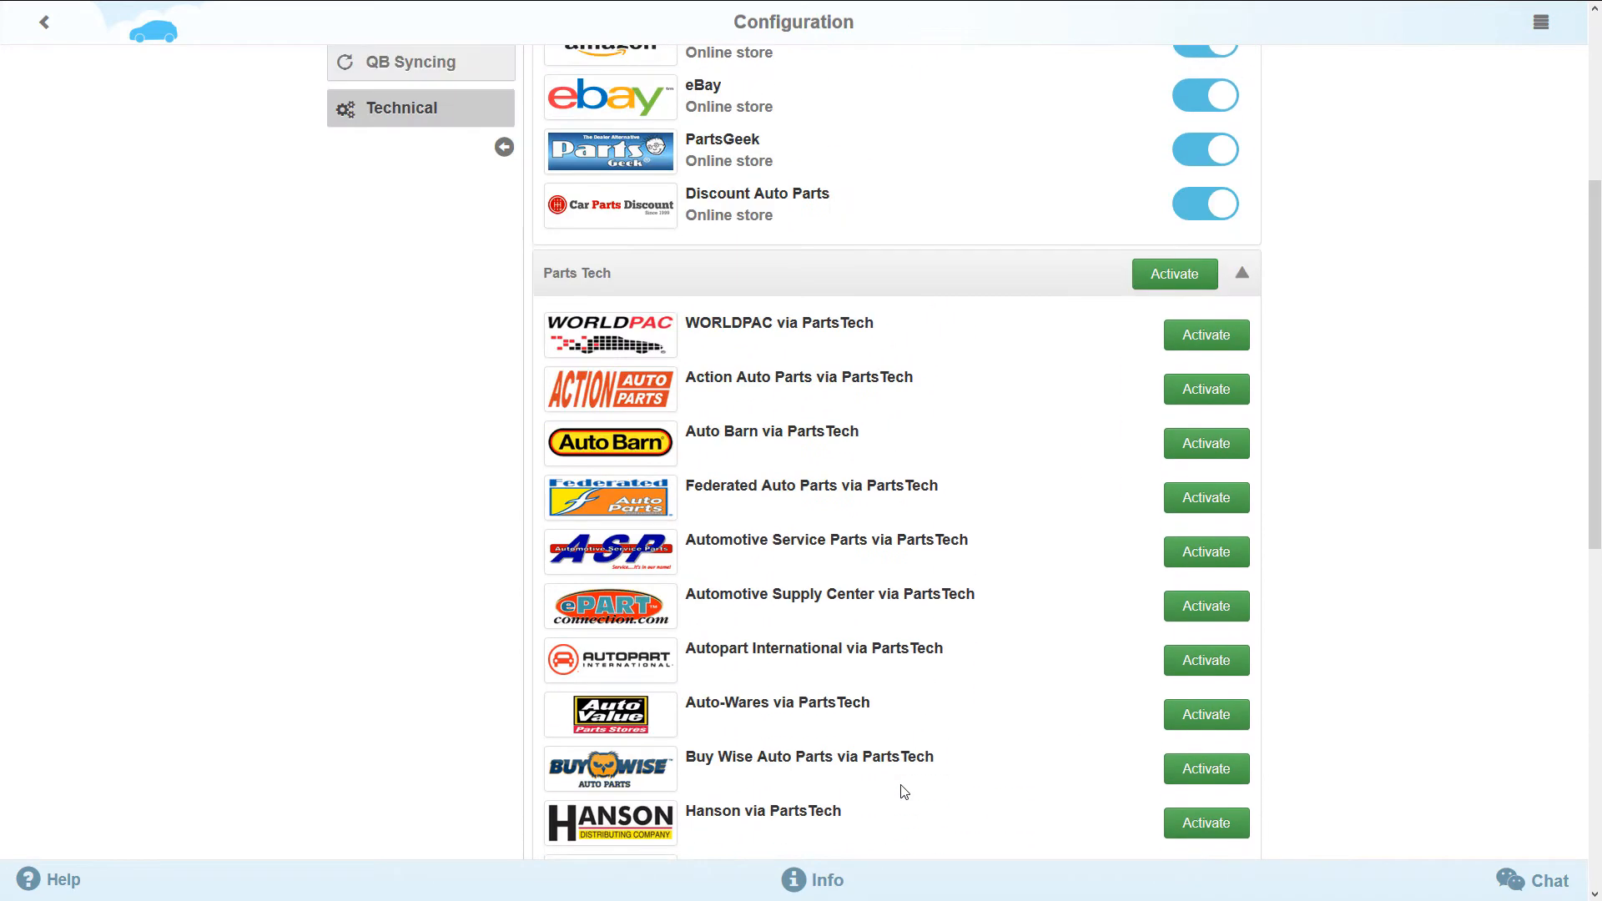
scroll(918, 758, "up", 1)
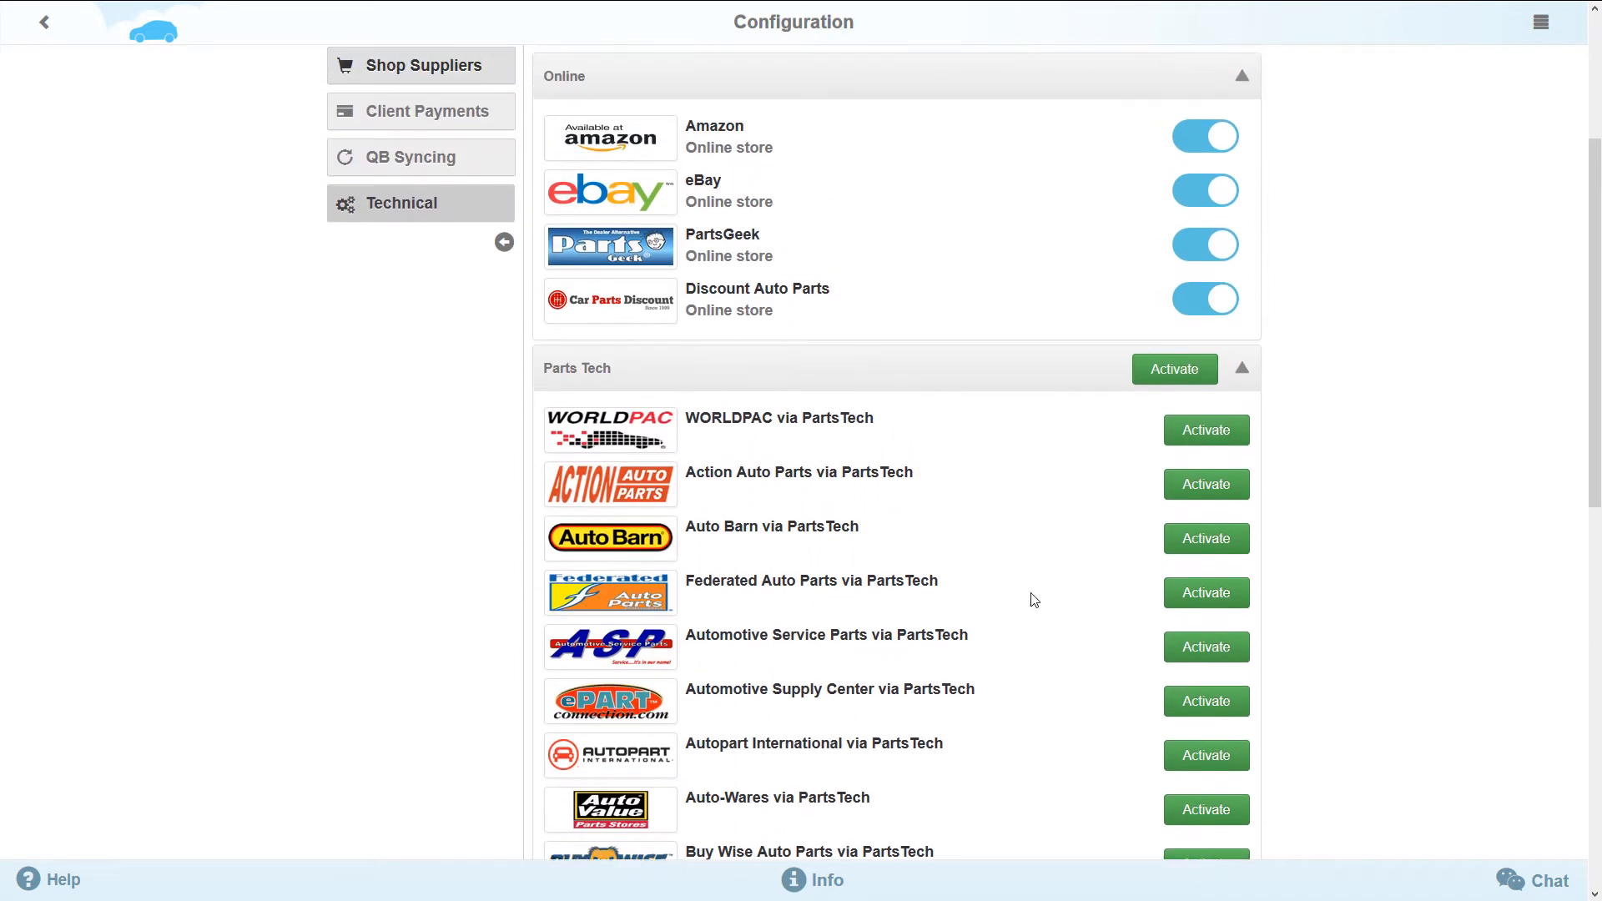
left_click(1172, 380)
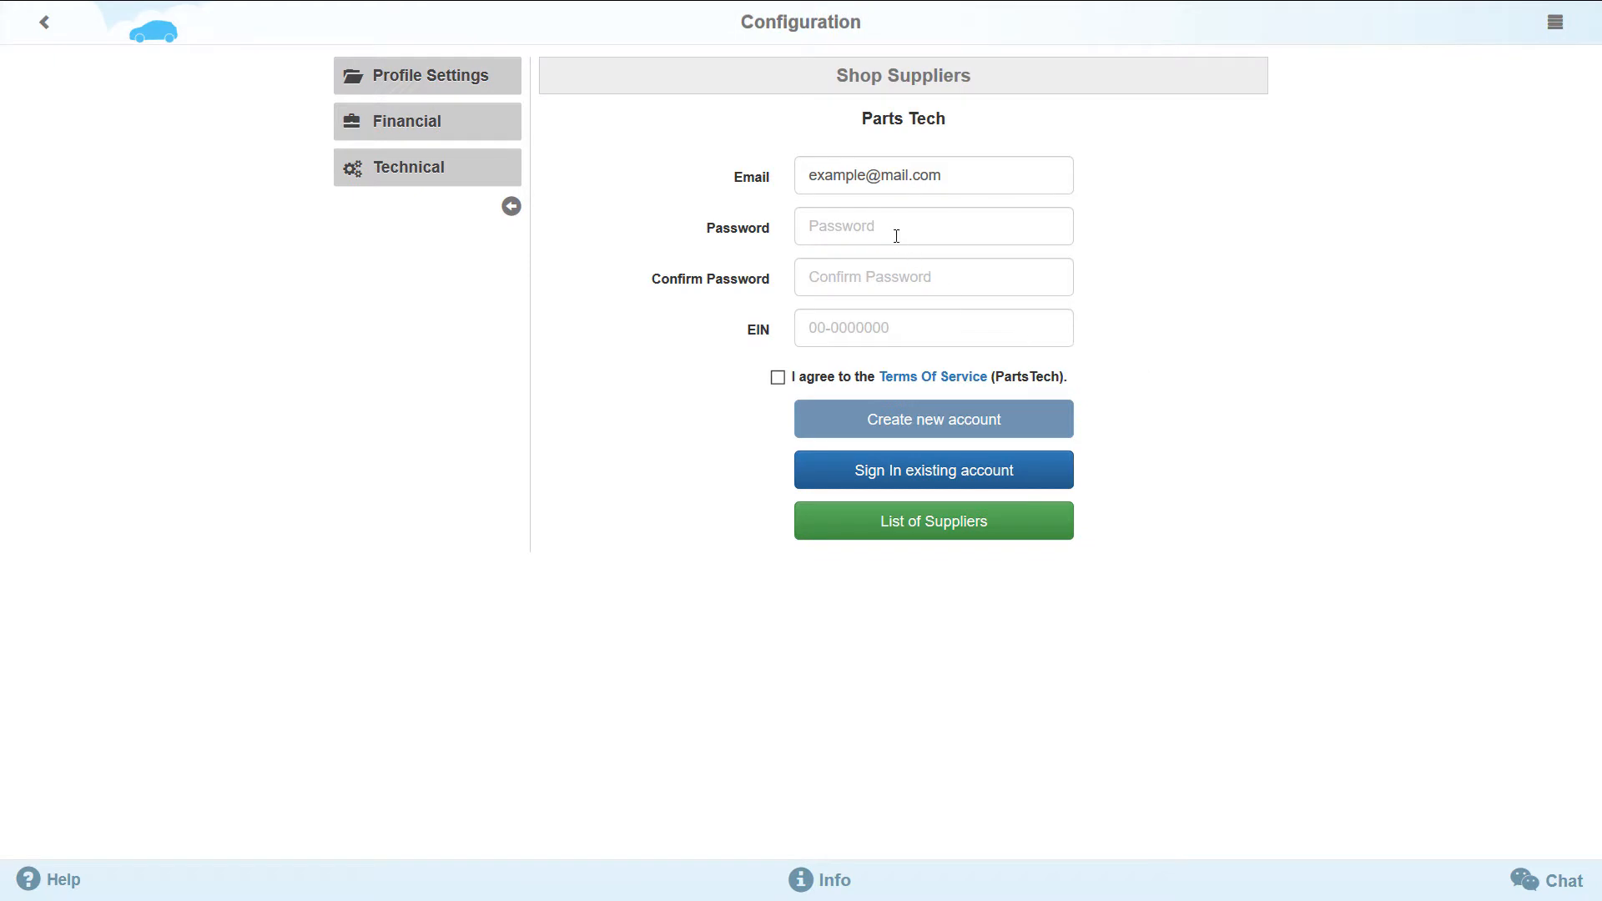
- Fill in the new PartsTech account form with a password, its confirmation and the EIN, and agree to the terms of service
left_click(897, 237)
left_click(886, 274)
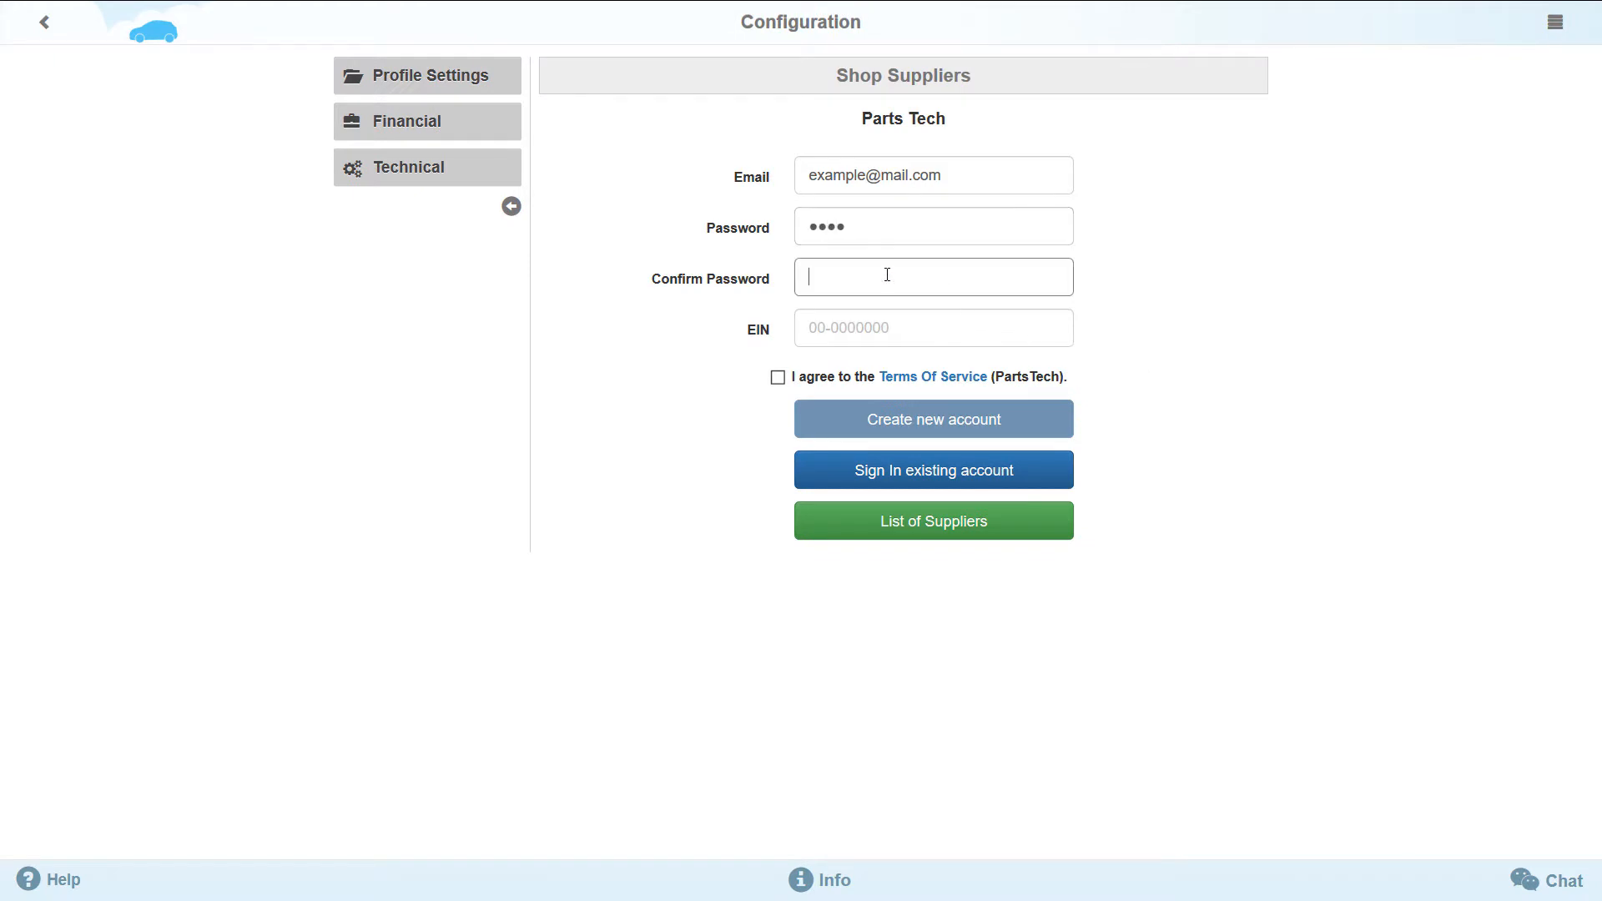
type("•••")
left_click(886, 327)
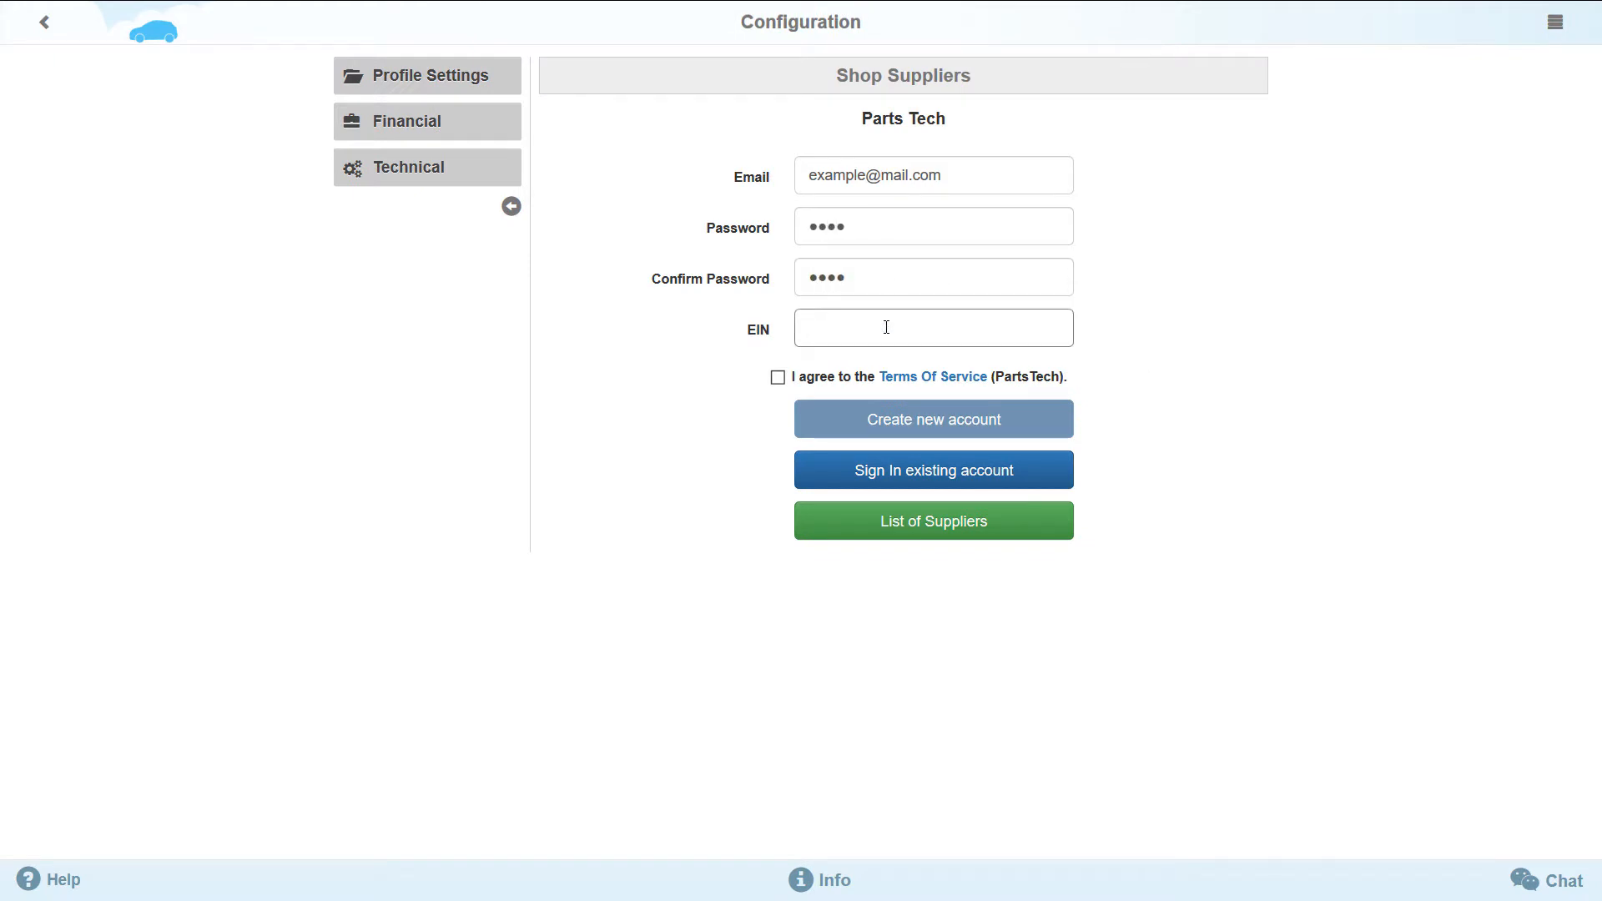
type("example")
left_click(778, 377)
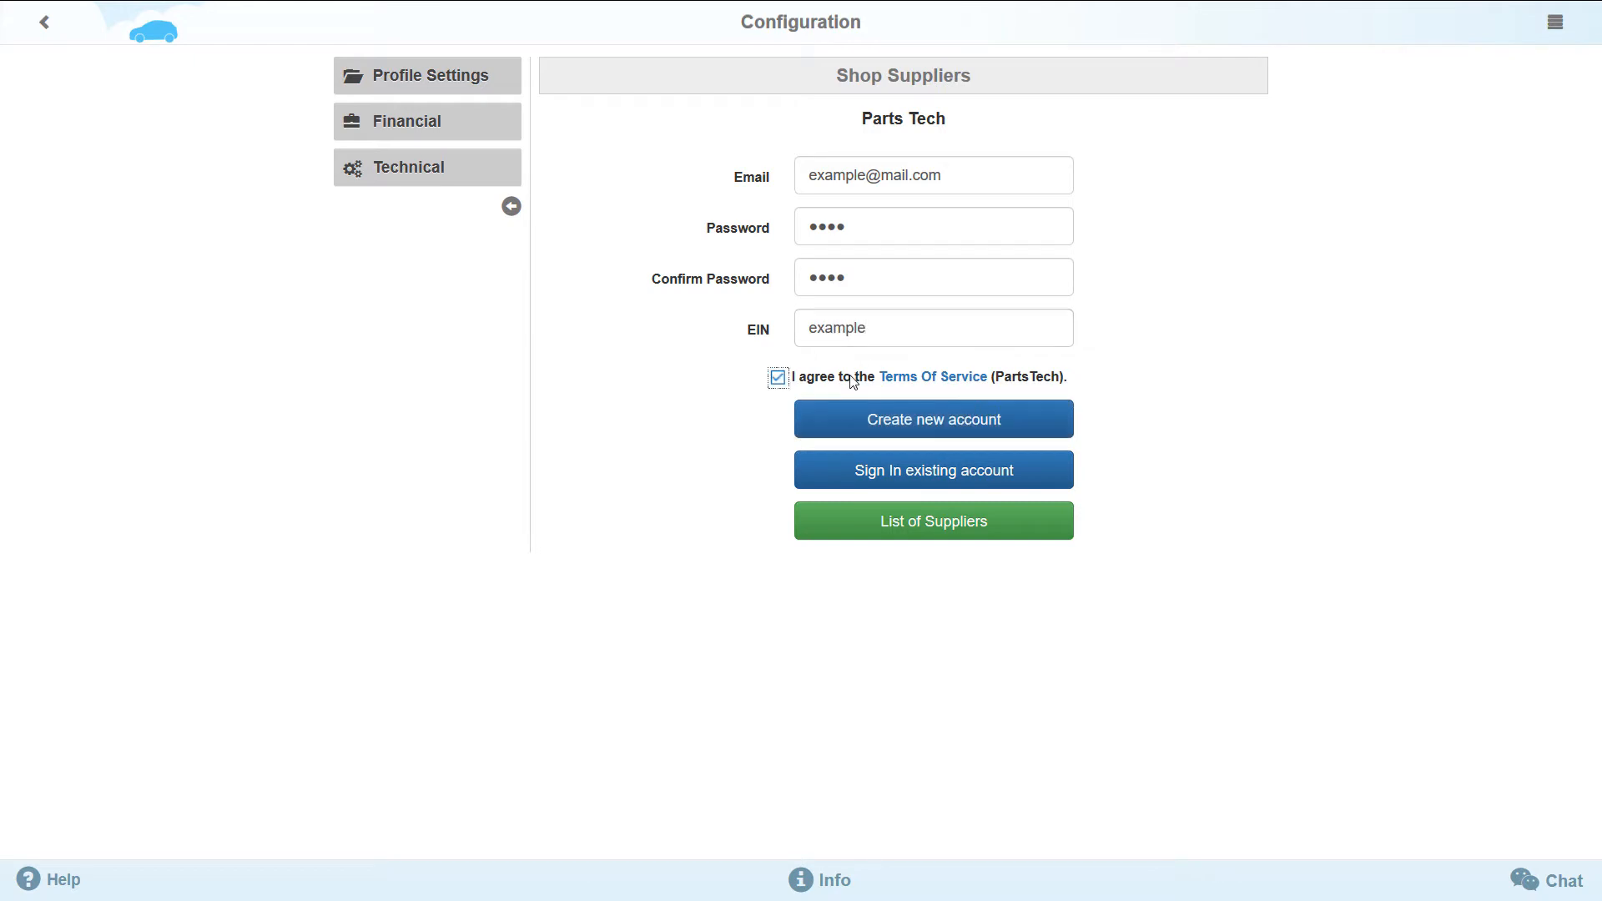
- Link the shop to an existing PartsTech account by entering the account password, and return to the supplier list
left_click(959, 492)
left_click(881, 228)
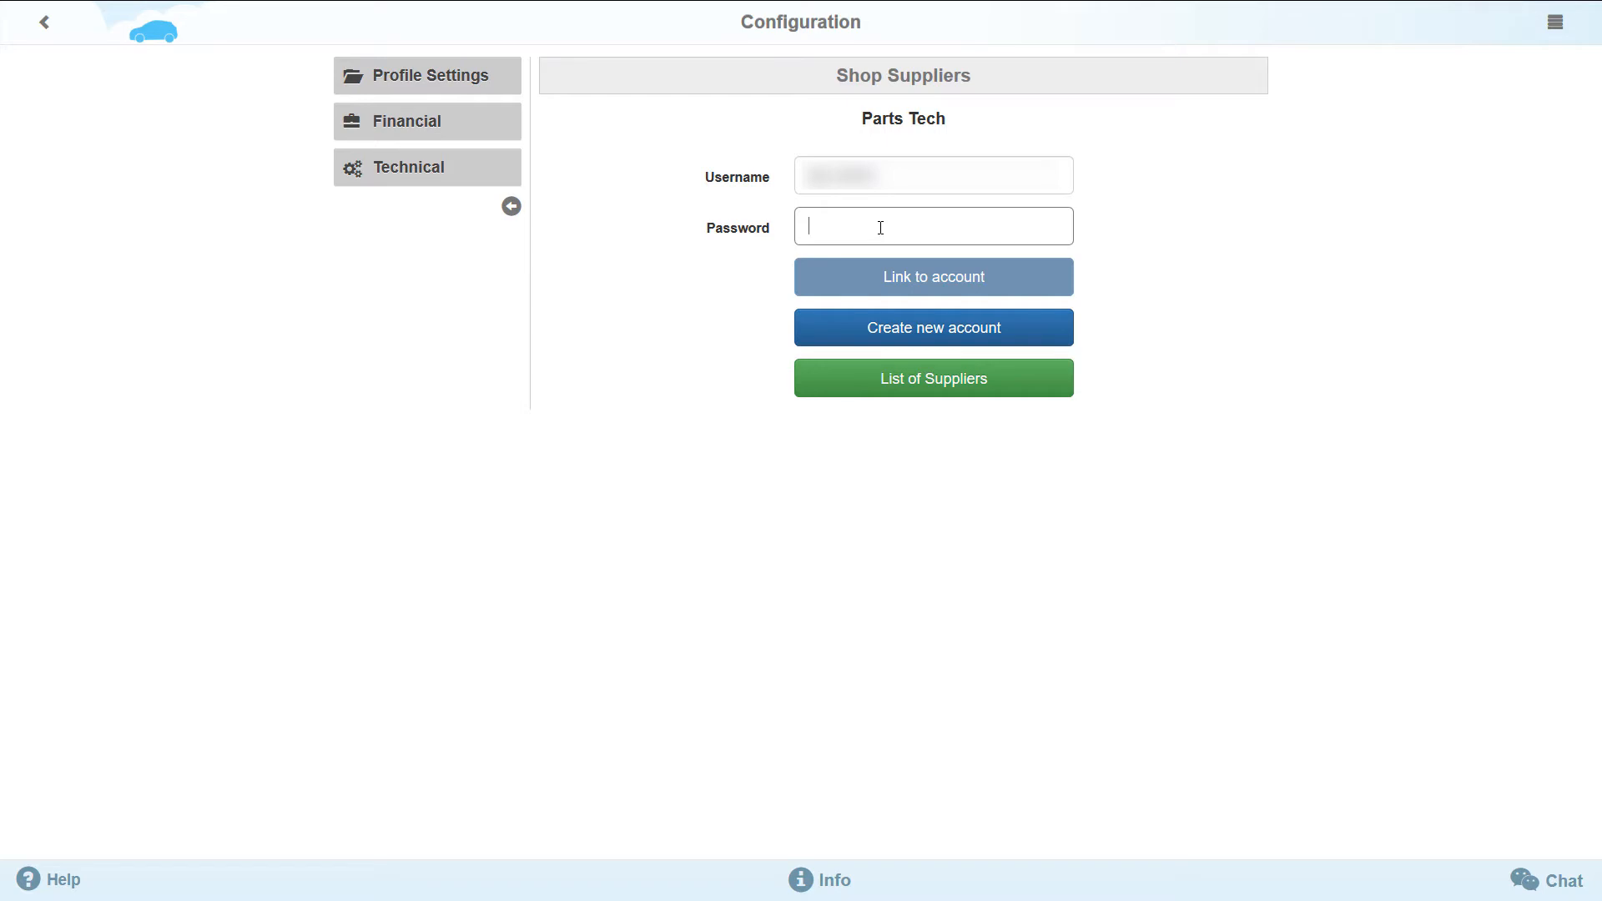
type("pass")
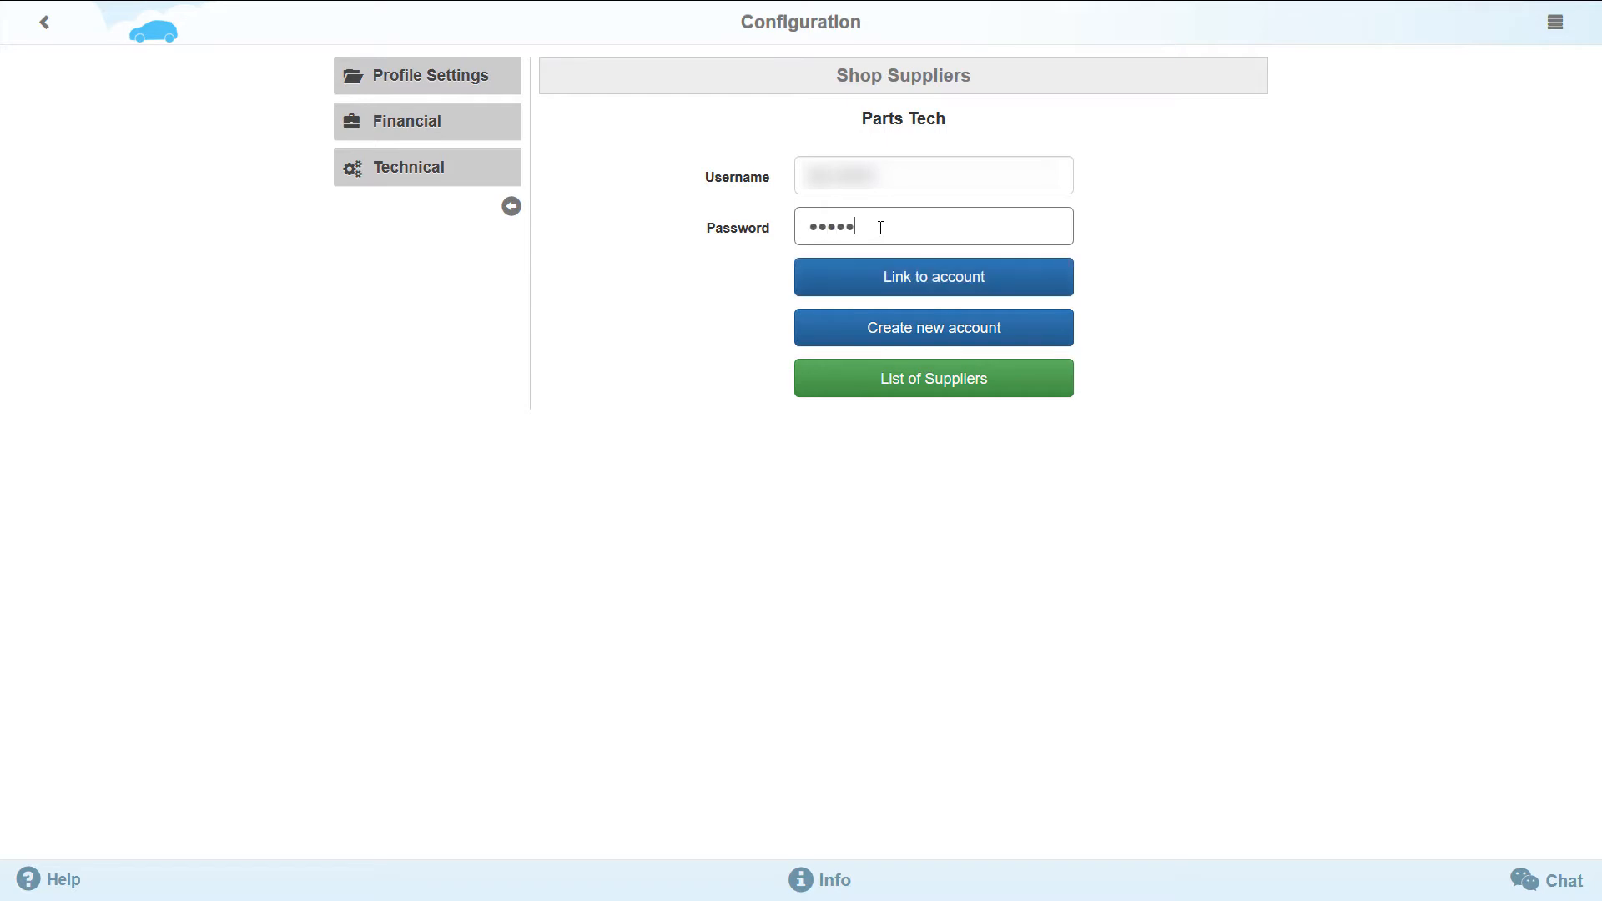
left_click(925, 298)
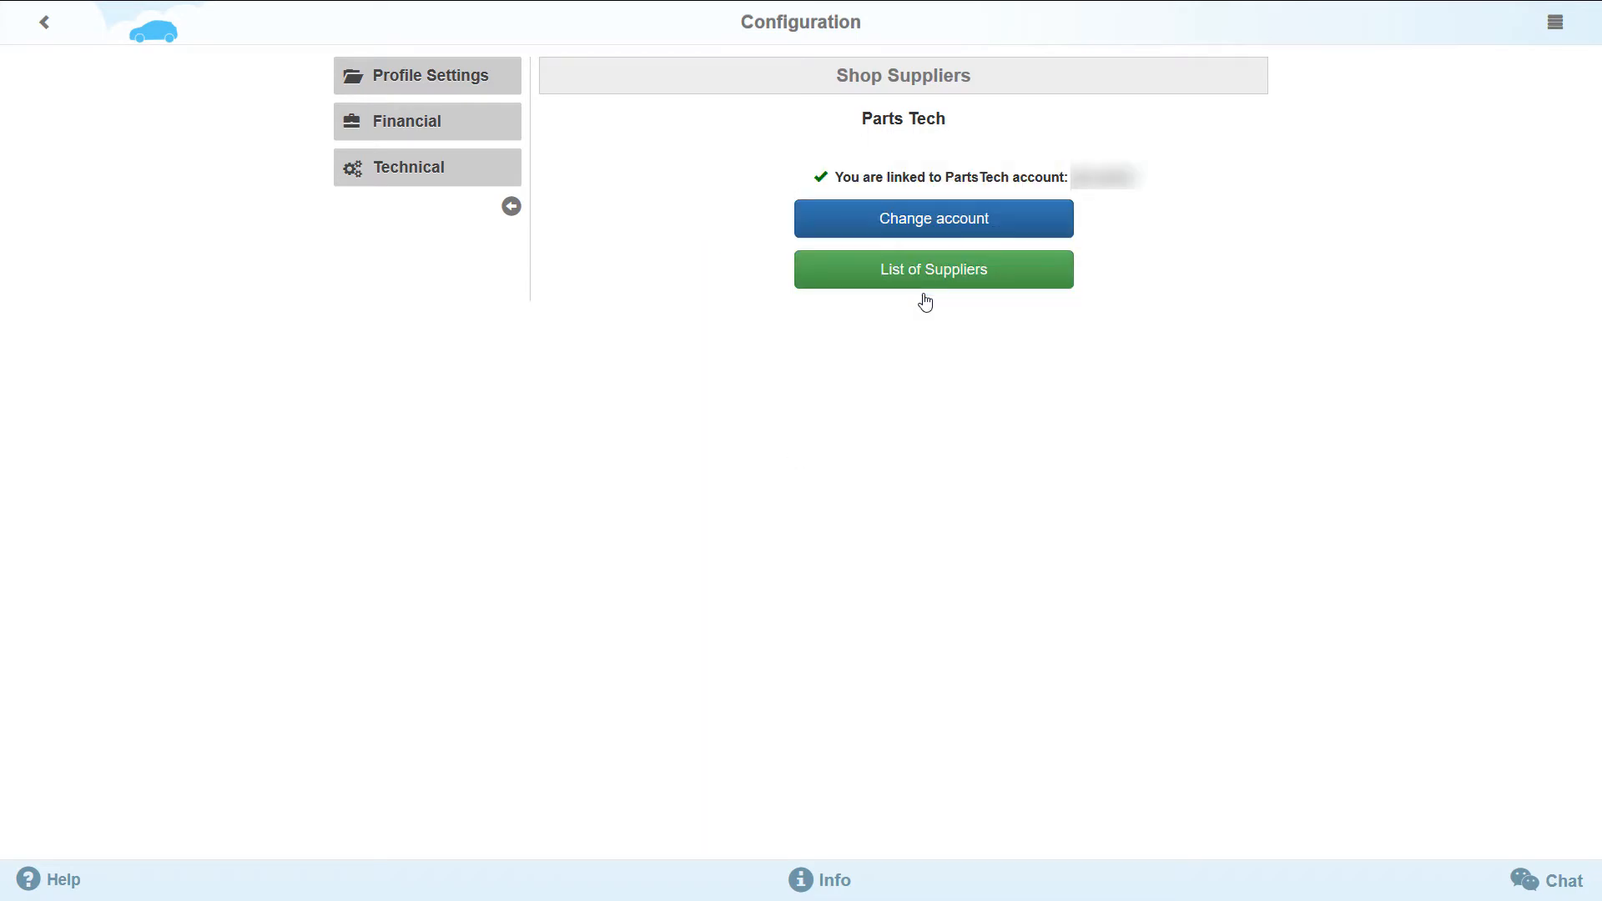
left_click(927, 286)
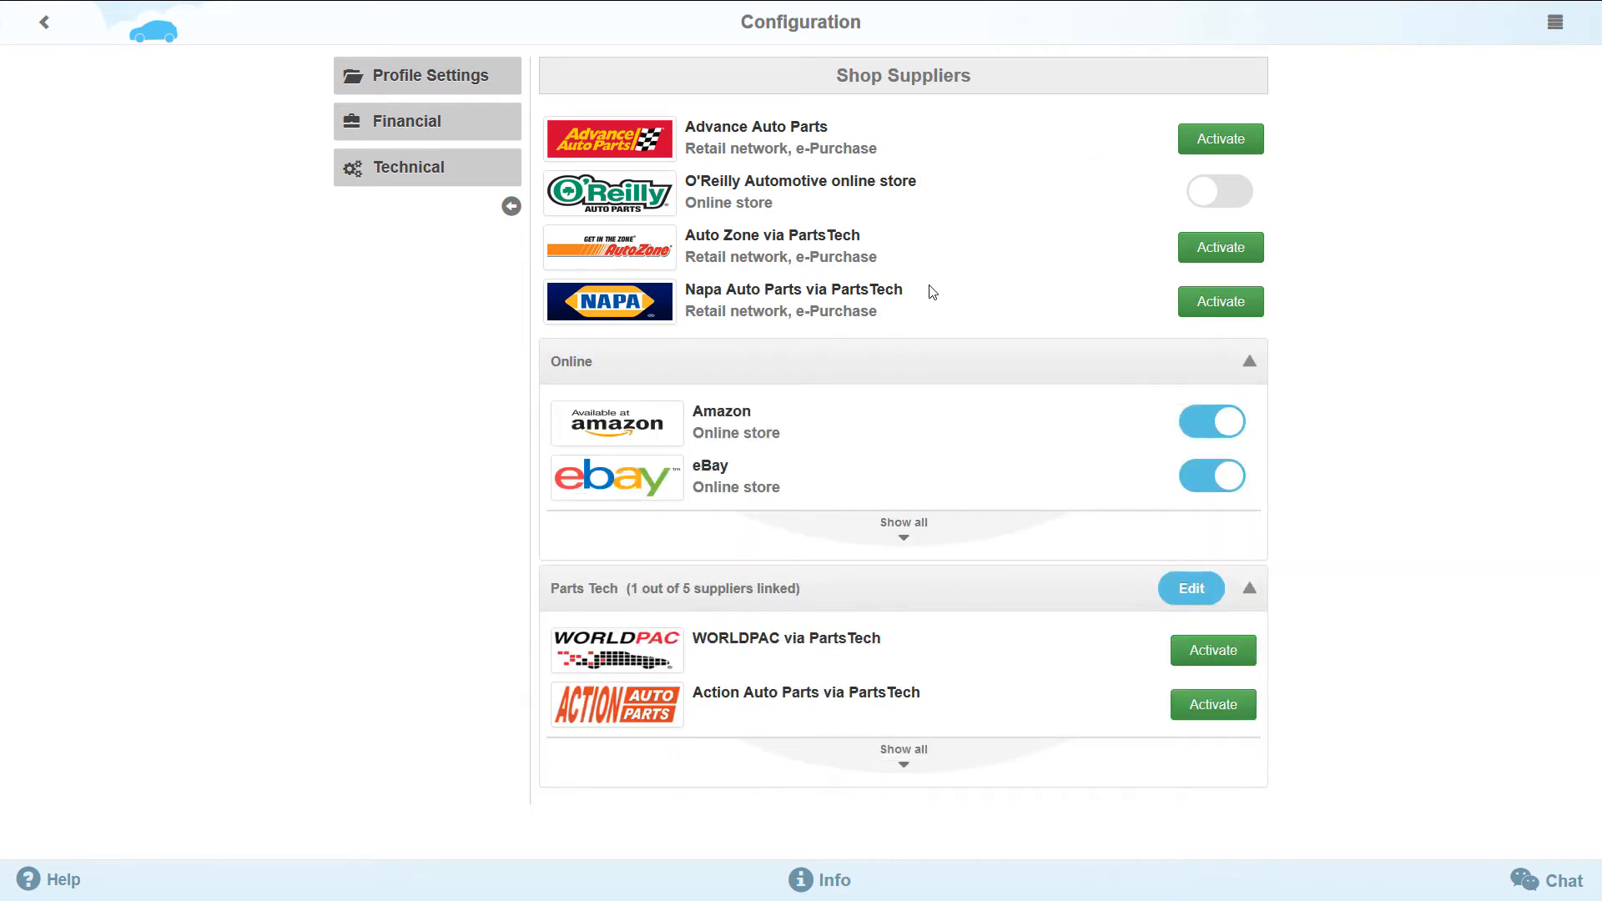
- Activate Motor Distribution via PartsTech as already registered, linking it with the customer number, and return to the supplier list
left_click(924, 755)
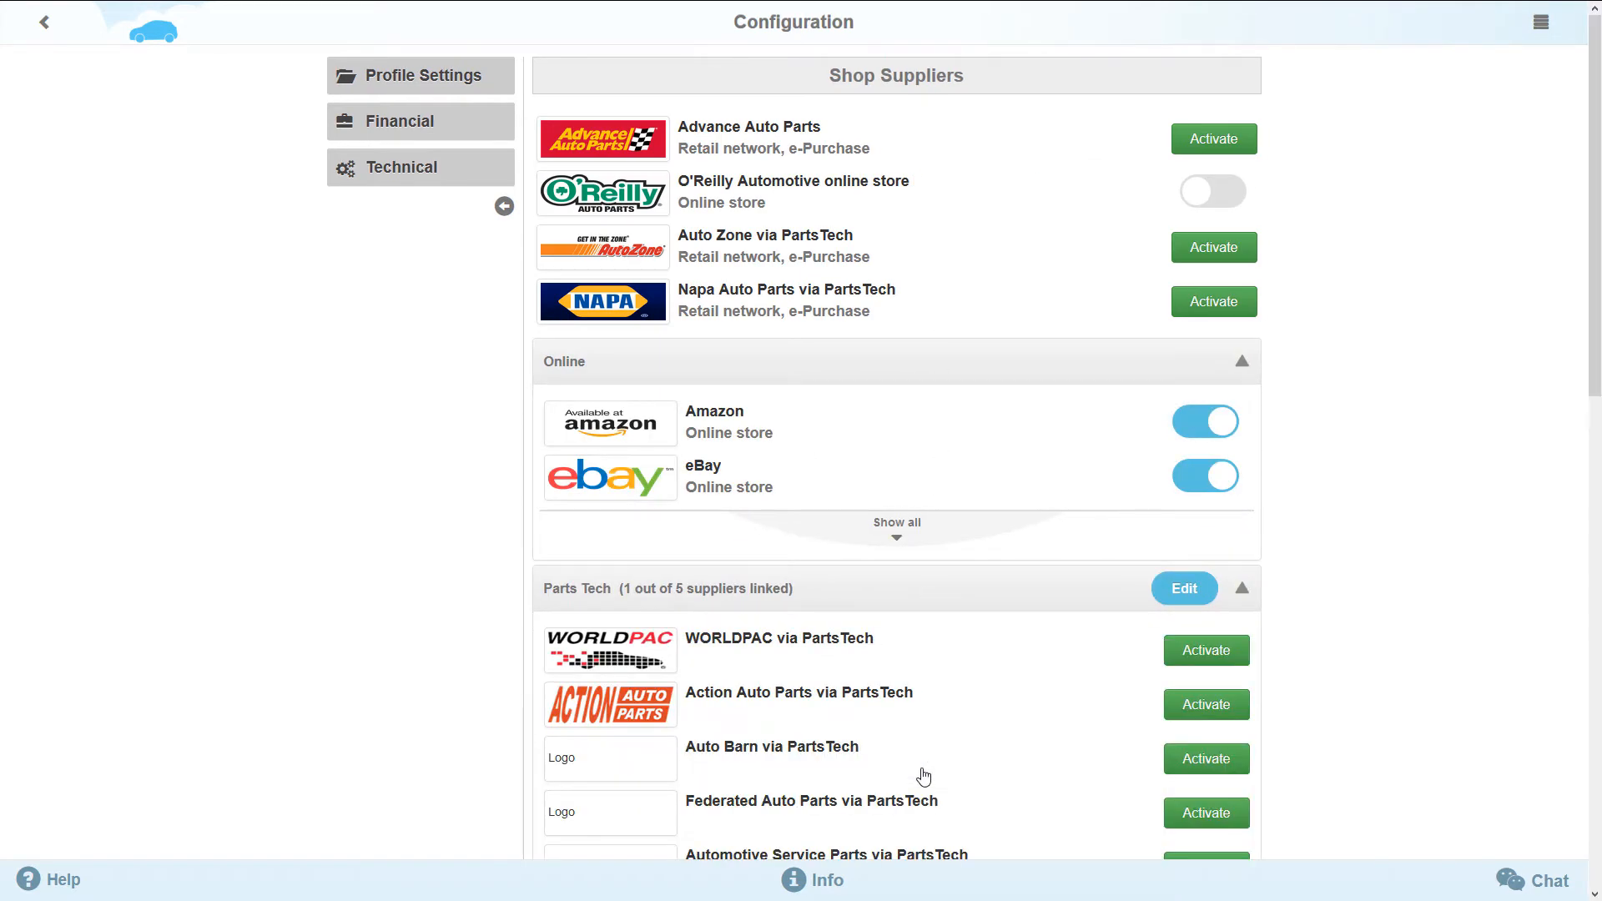
scroll(924, 776, "down", 5)
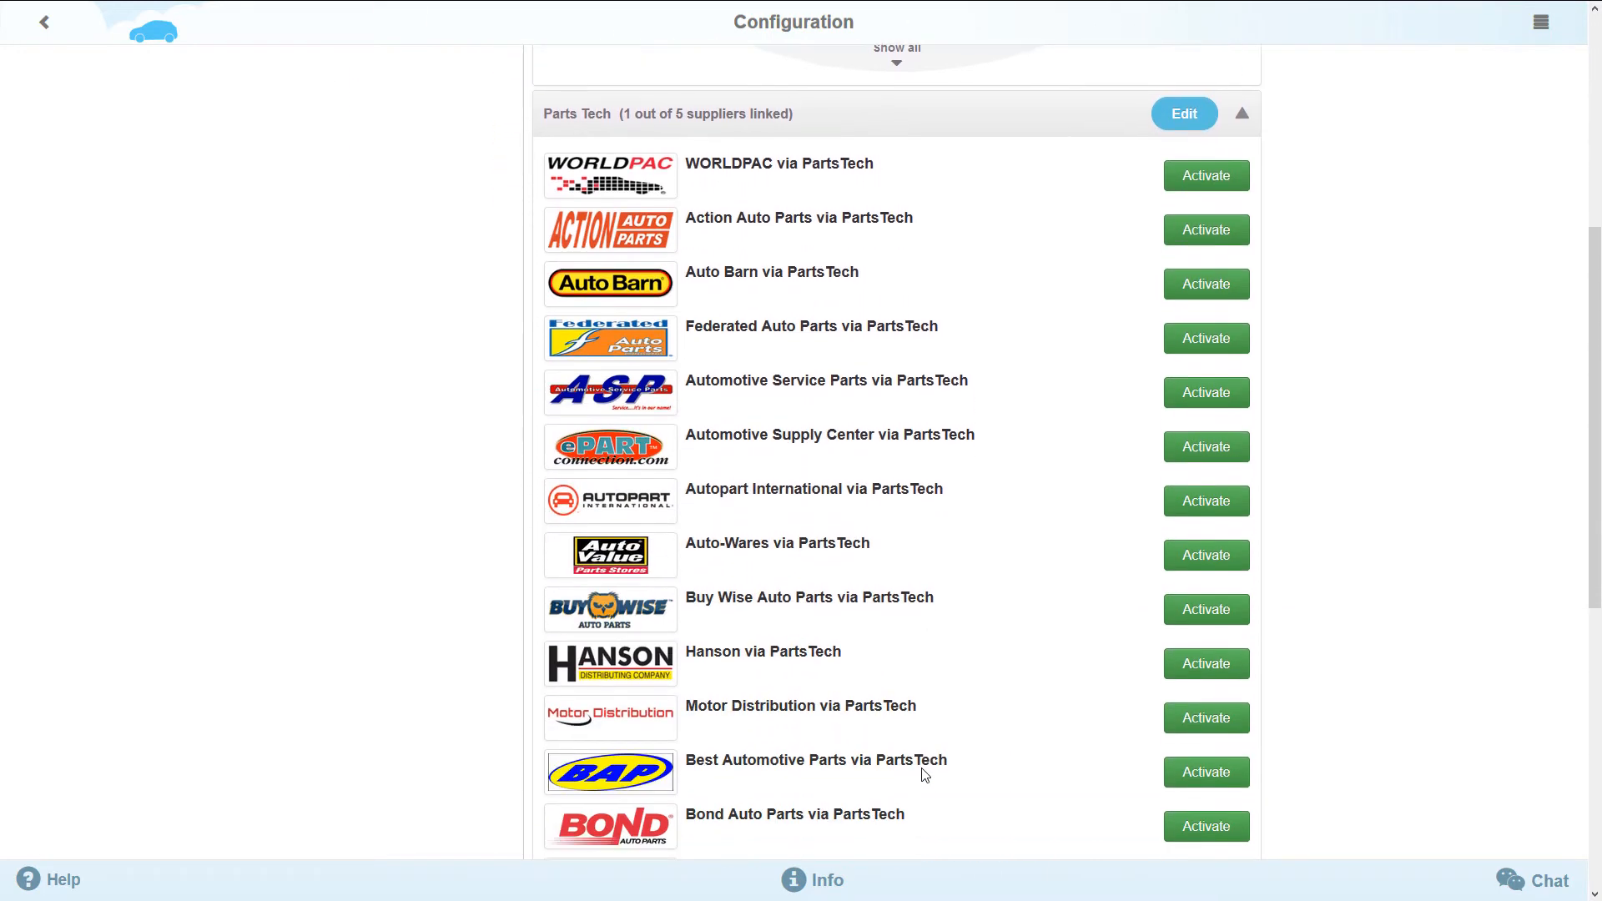
left_click(1220, 727)
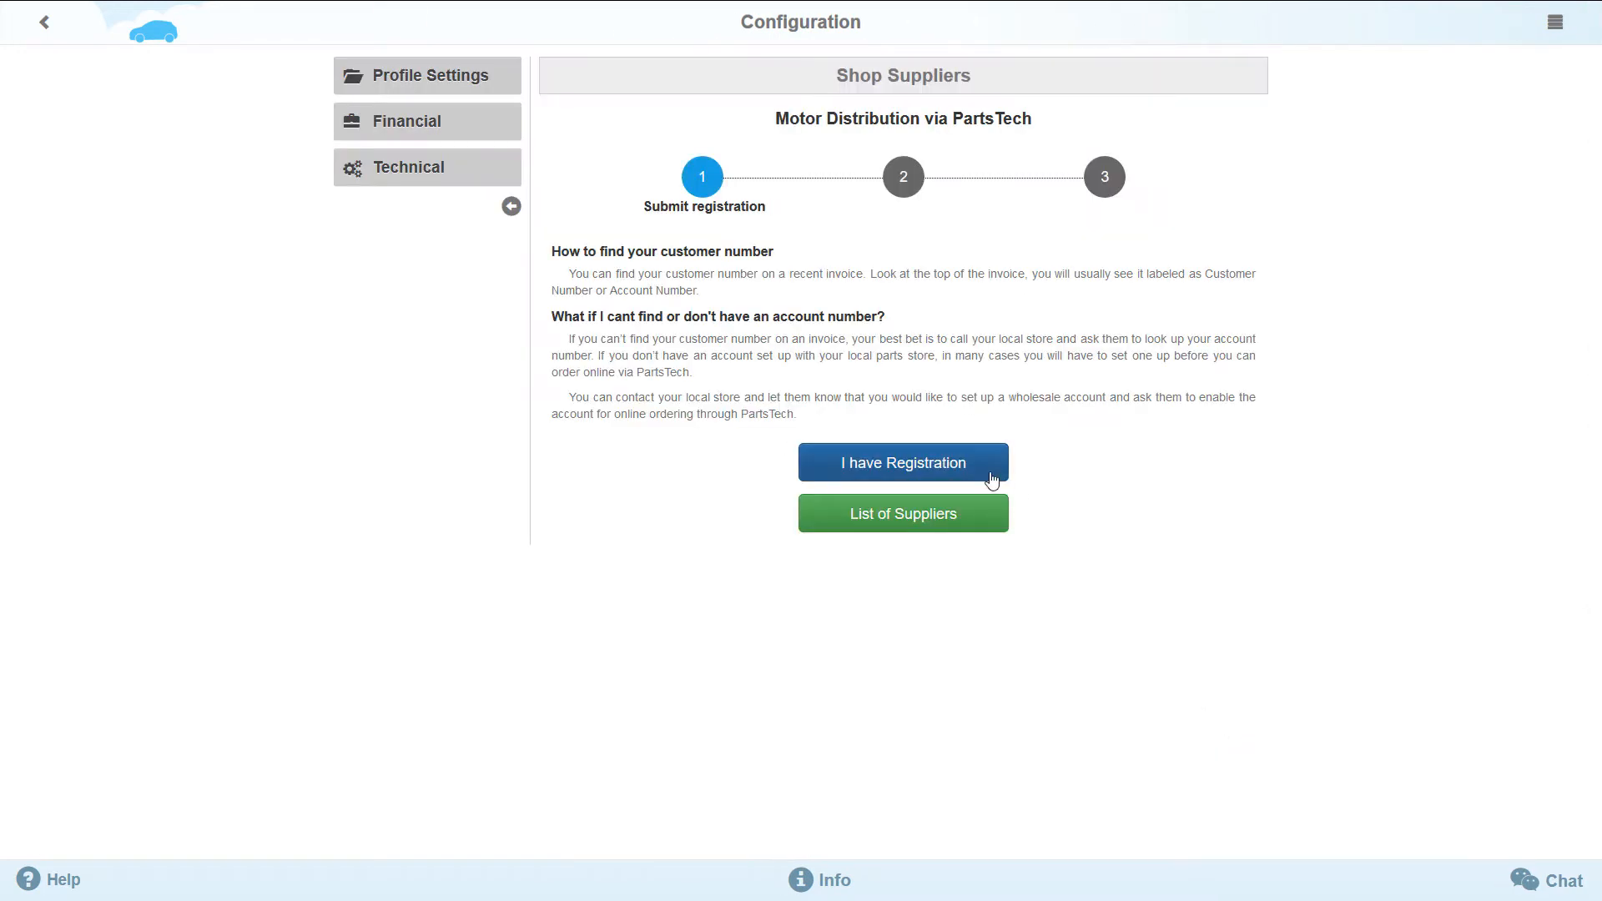
left_click(941, 480)
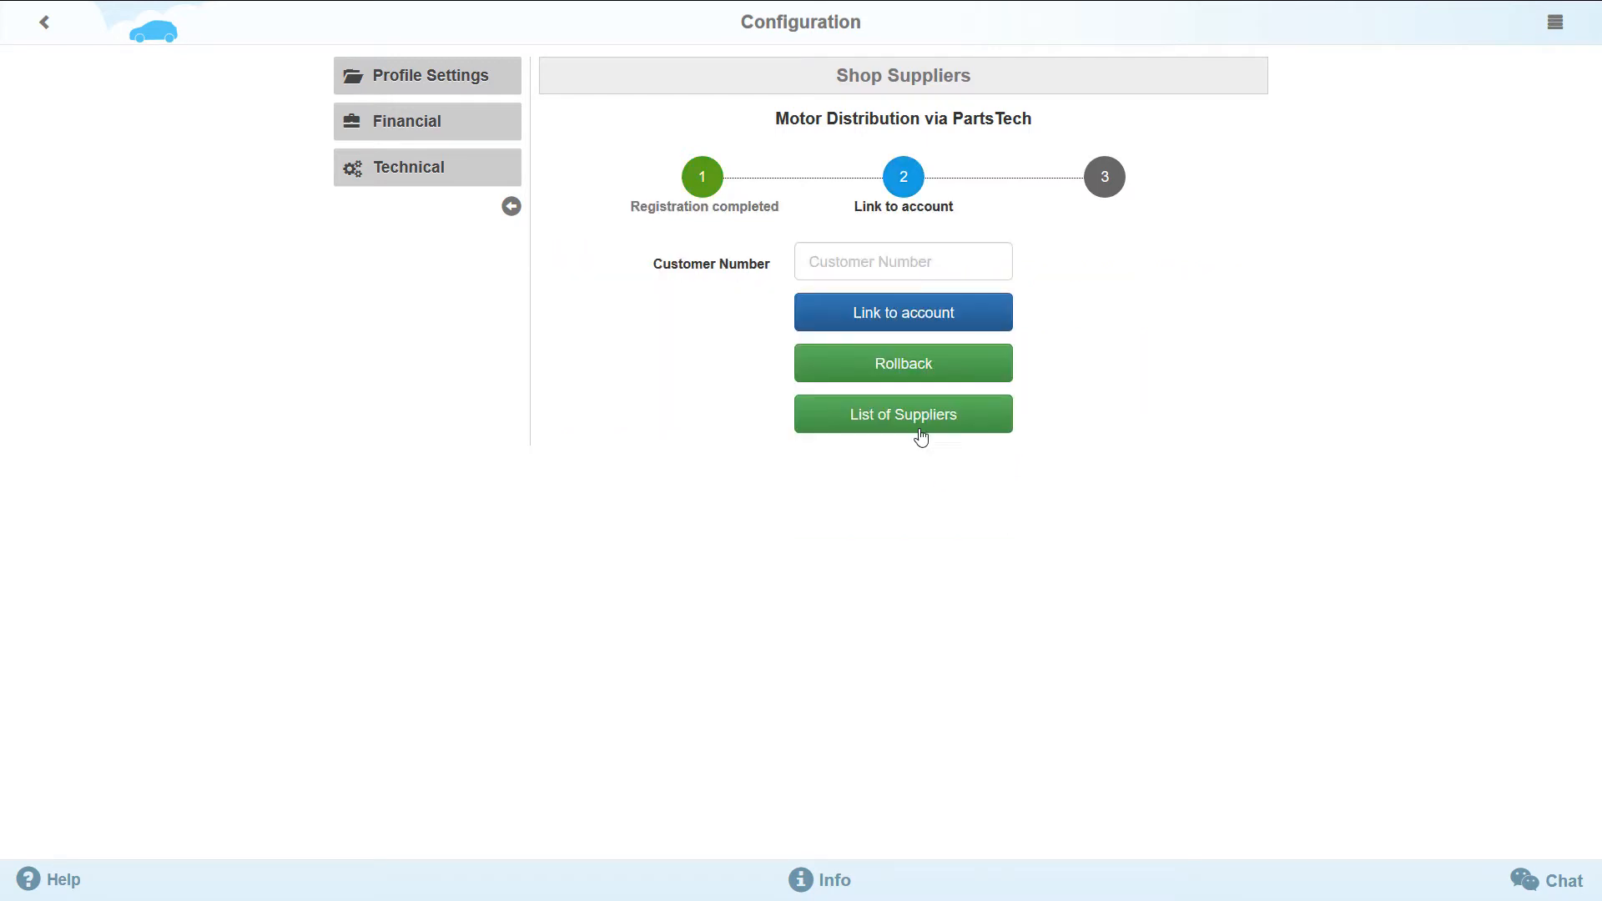
left_click(891, 268)
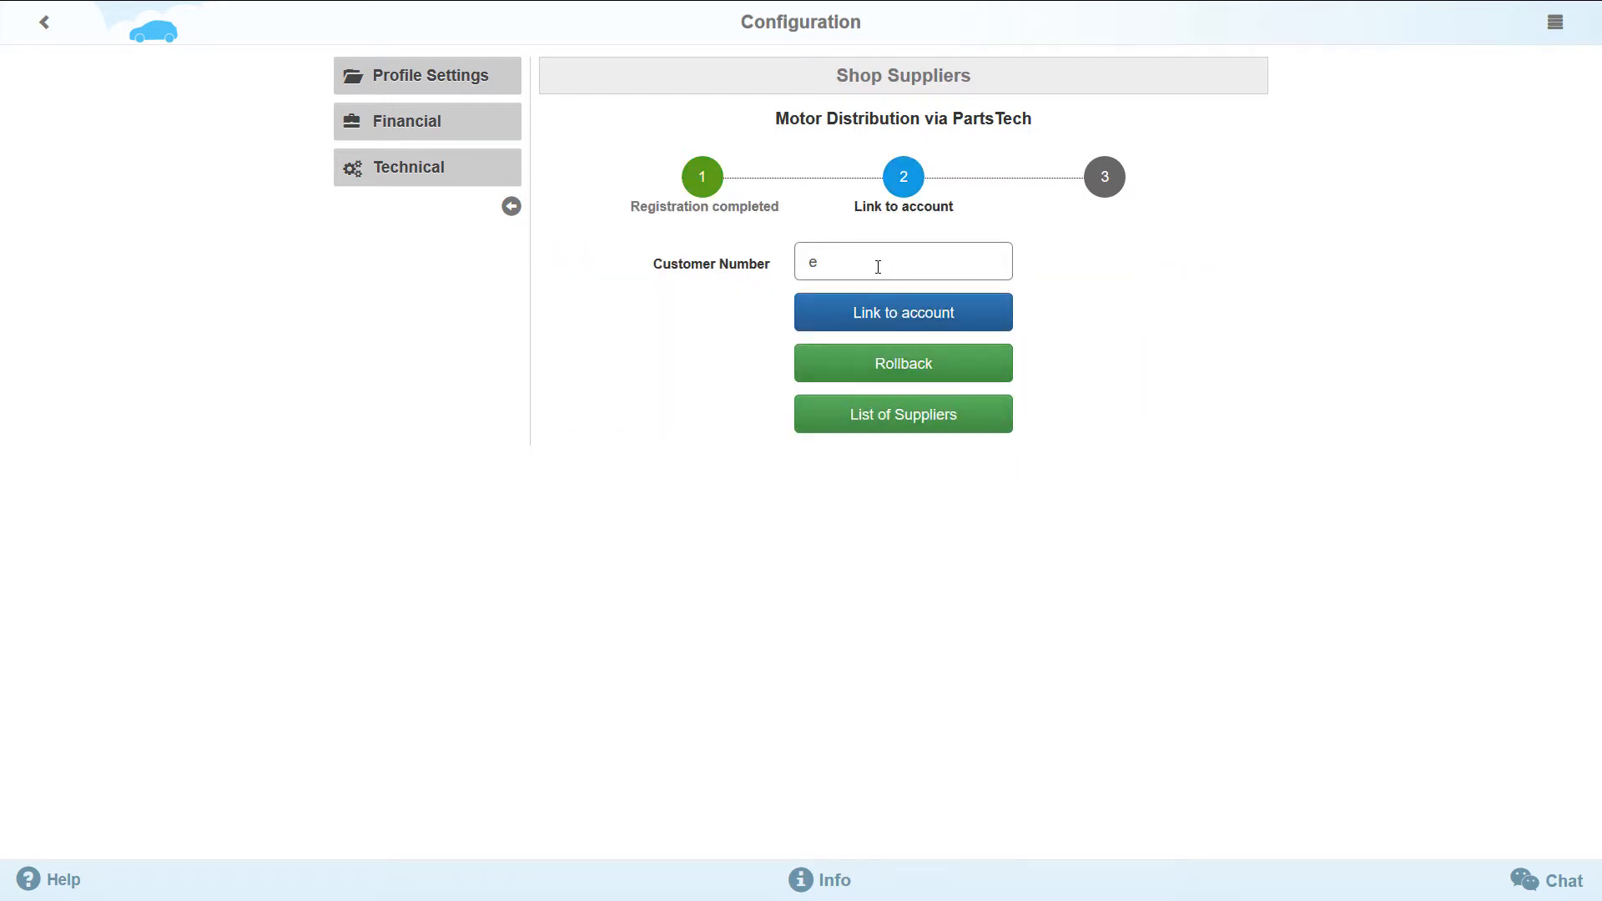
type("example")
left_click(902, 325)
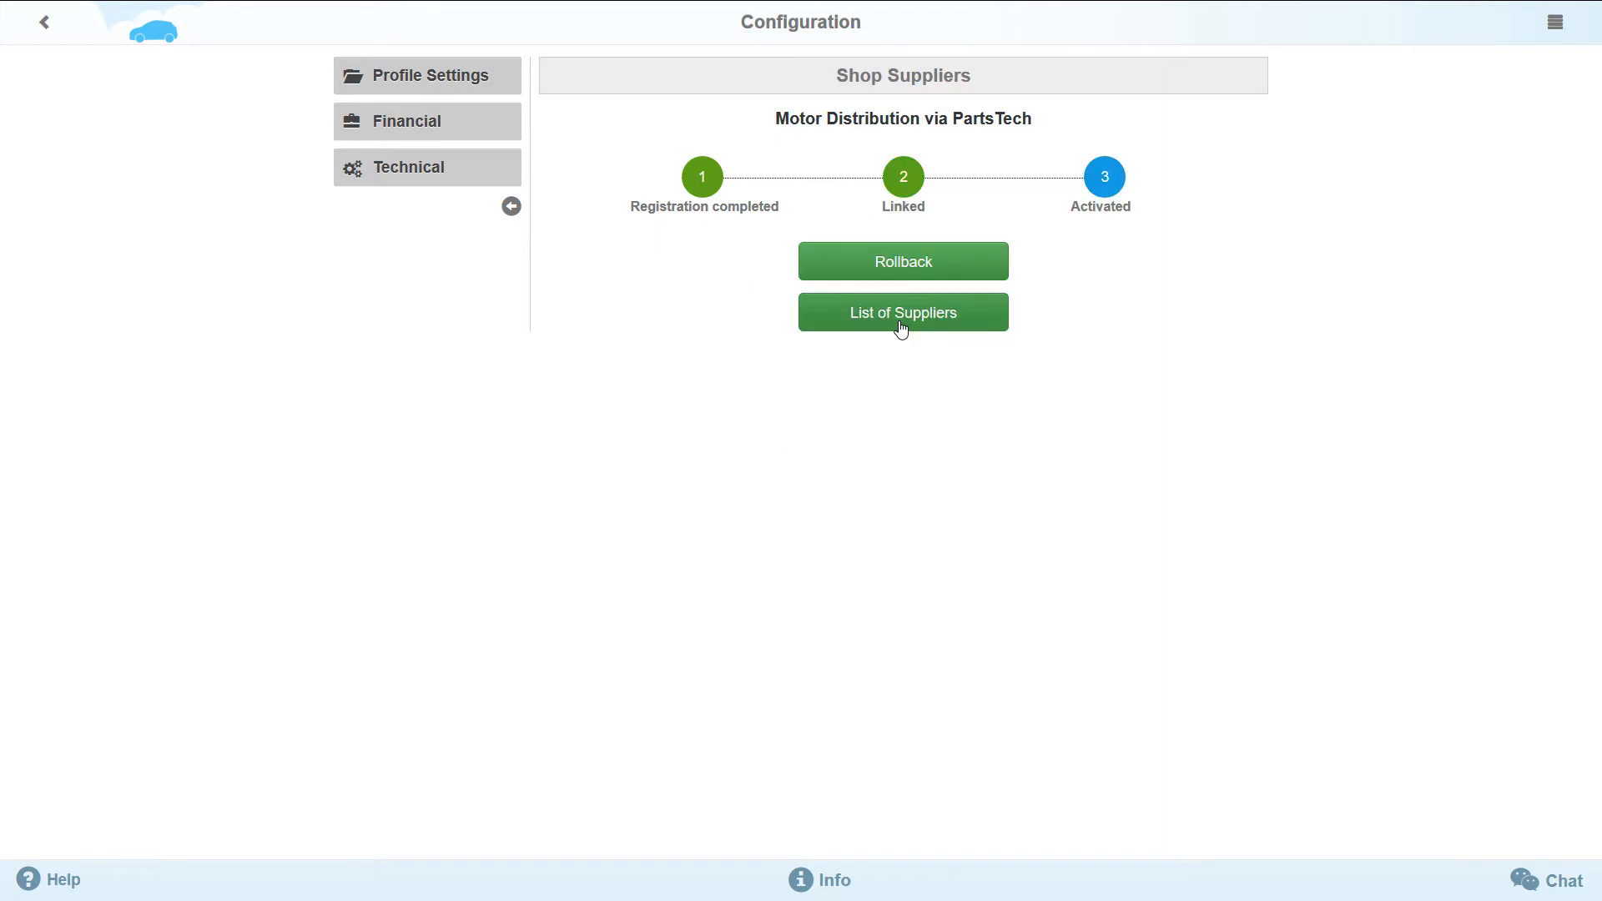
left_click(902, 325)
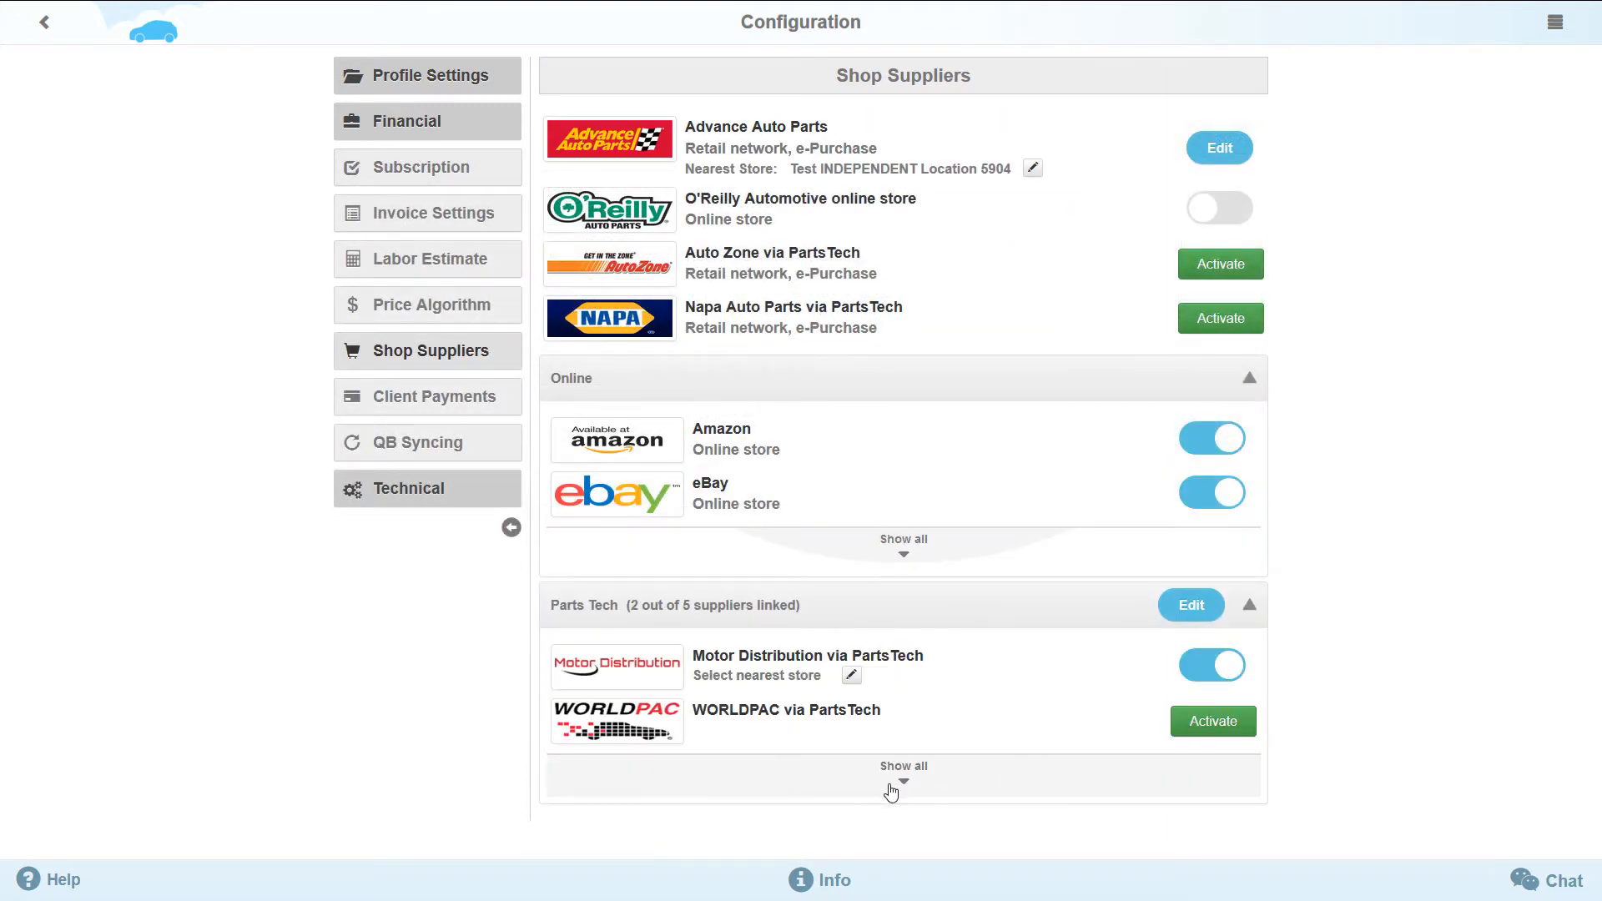
- Send a request to add another PartsTech supplier that is missing from the full PartsTech list
left_click(892, 786)
scroll(892, 791, "down", 12)
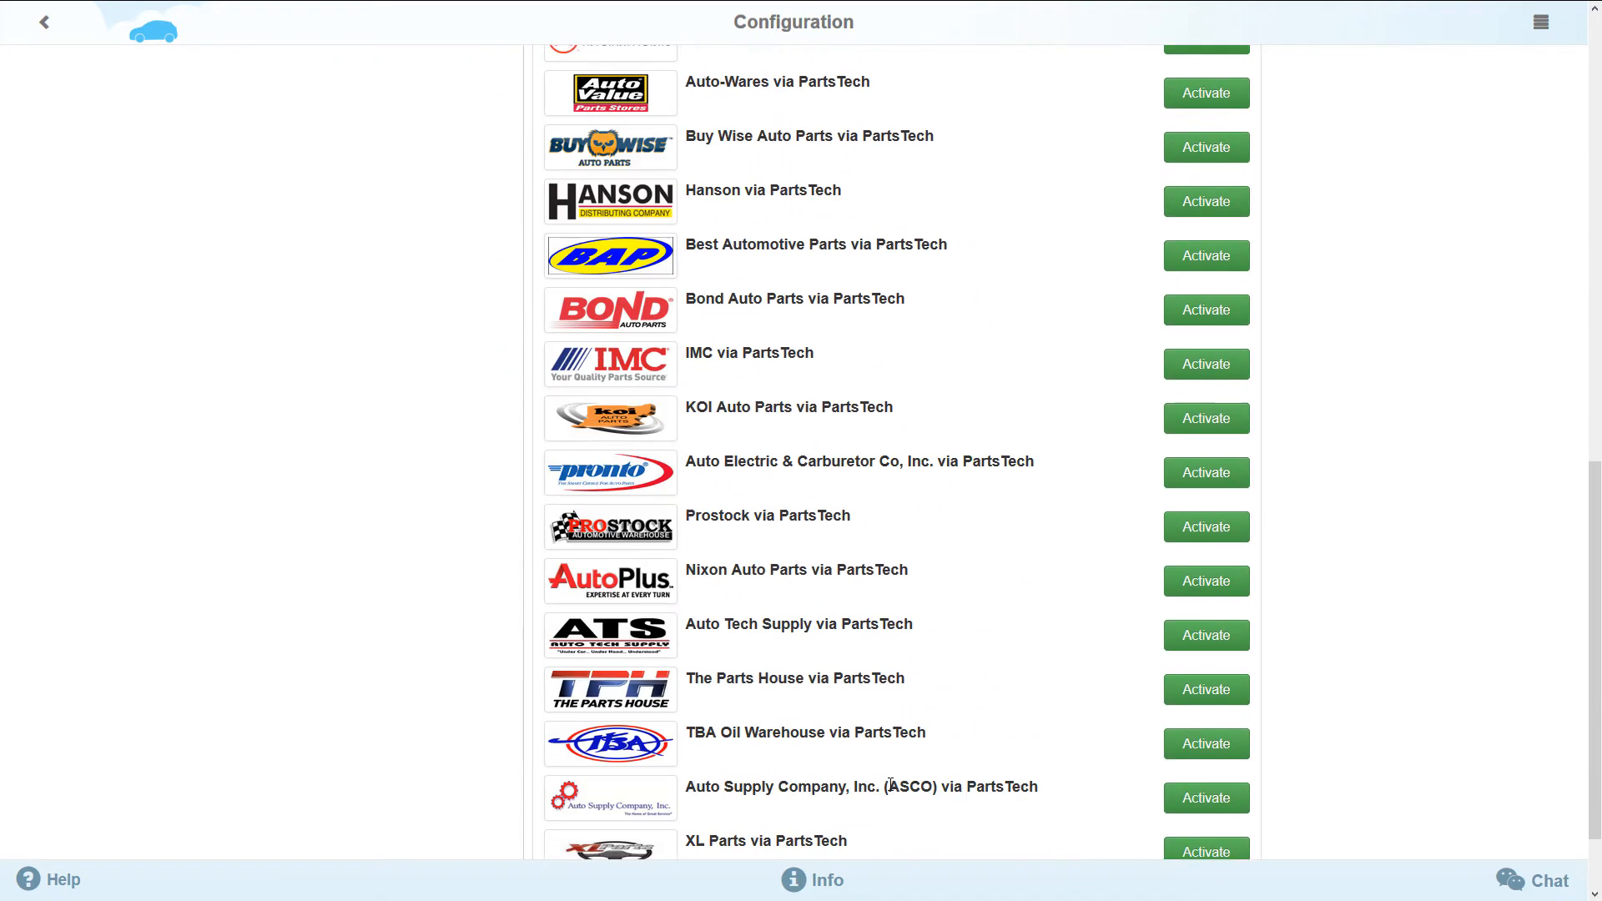
scroll(893, 792, "down", 1)
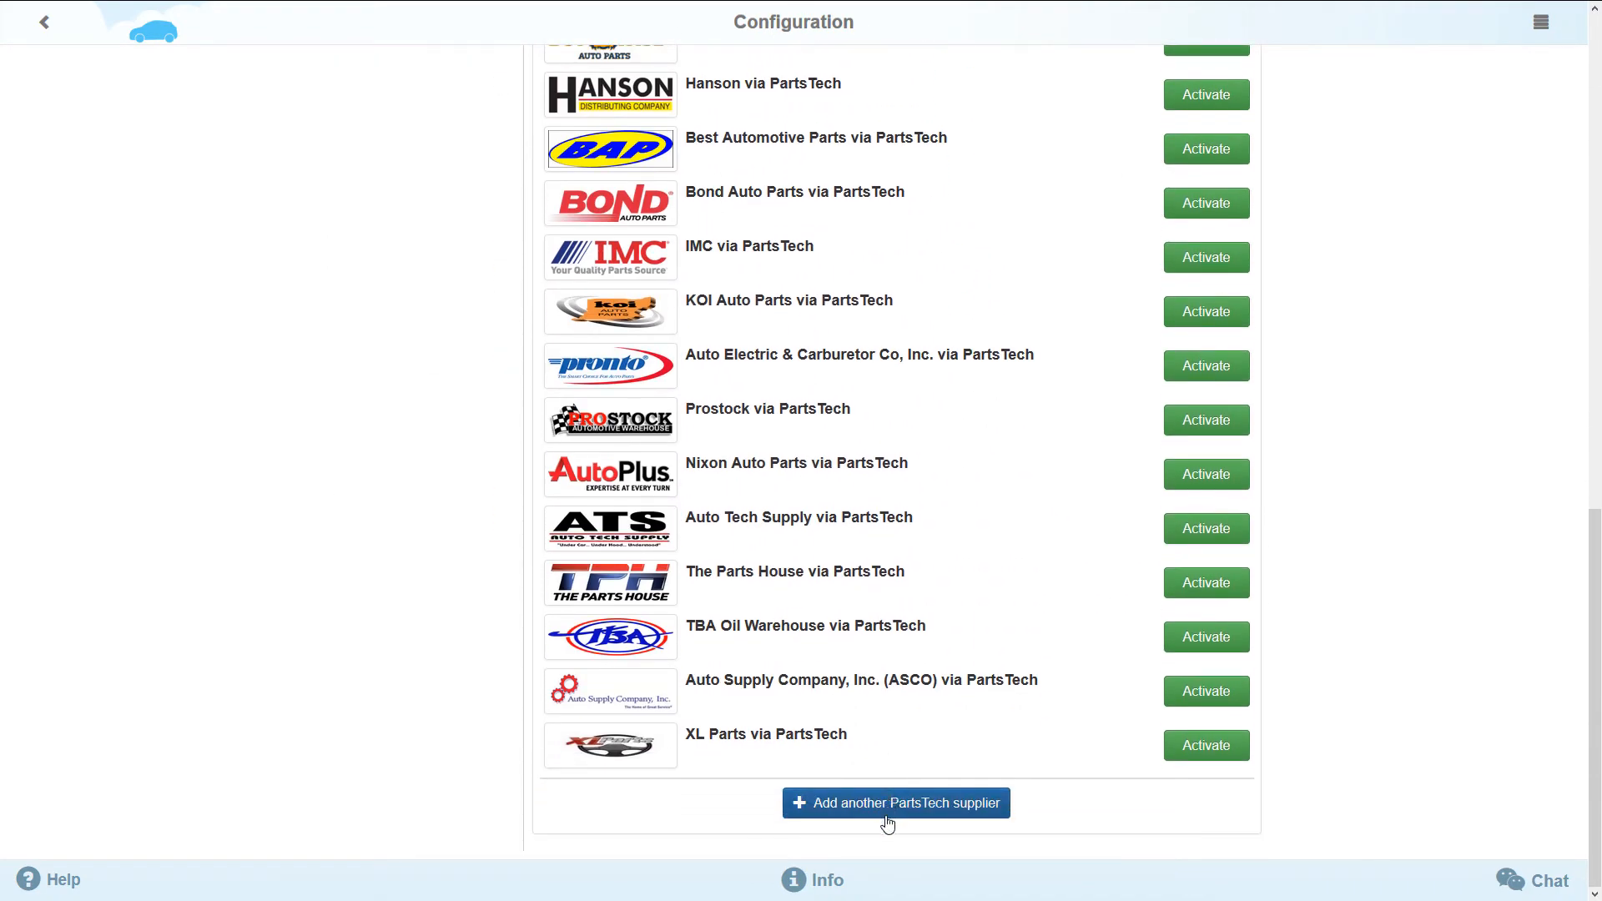
left_click(887, 806)
left_click(728, 142)
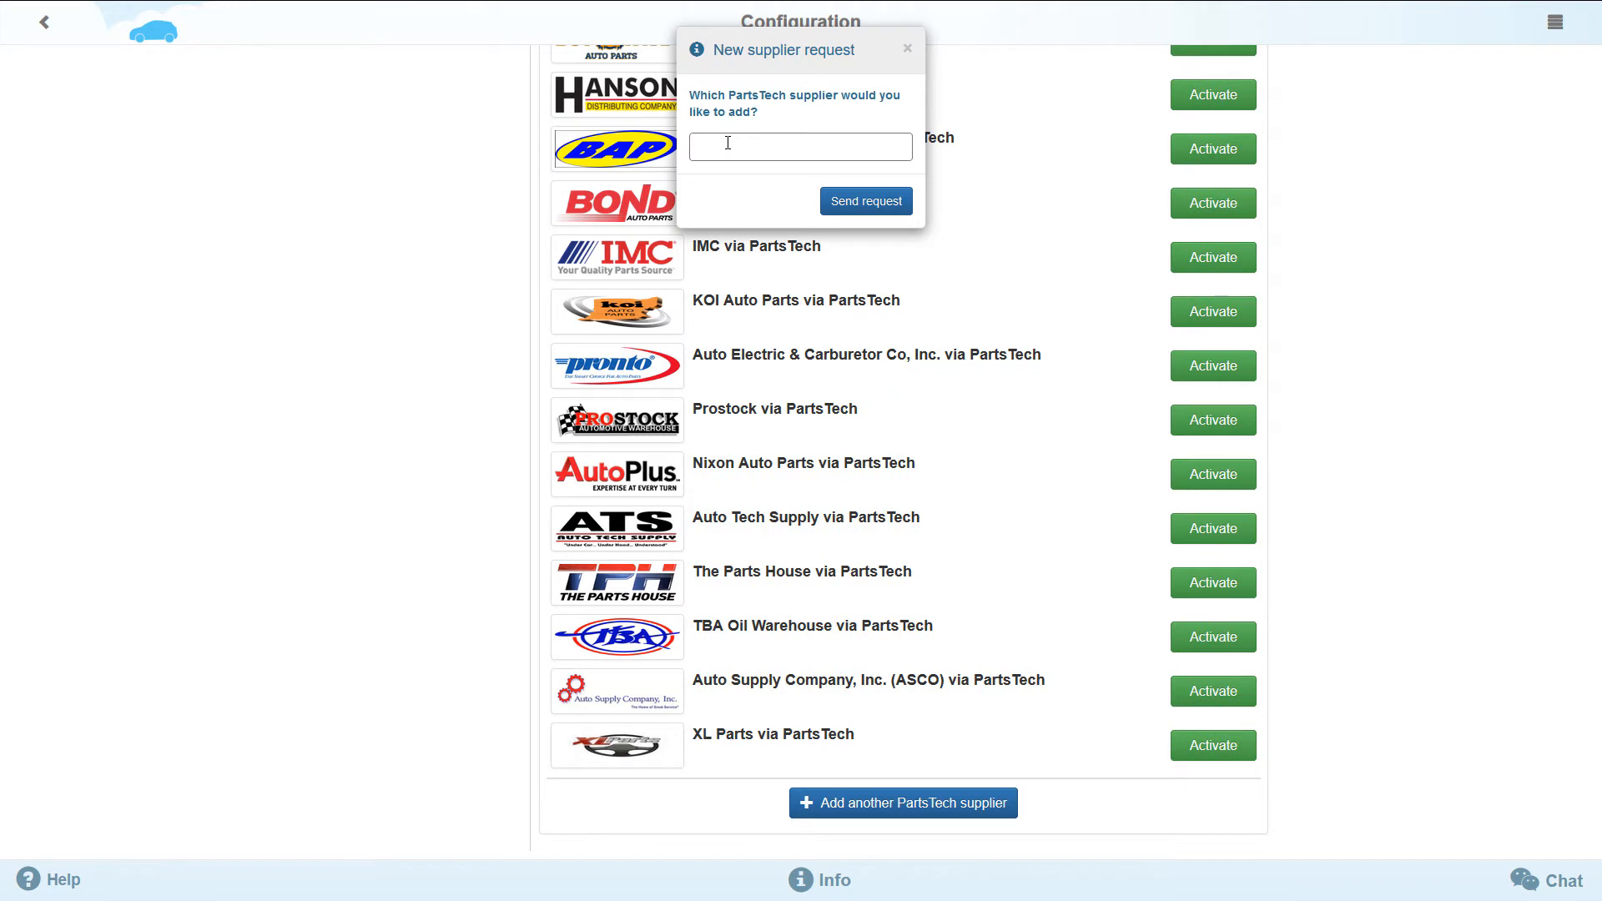
left_click(862, 214)
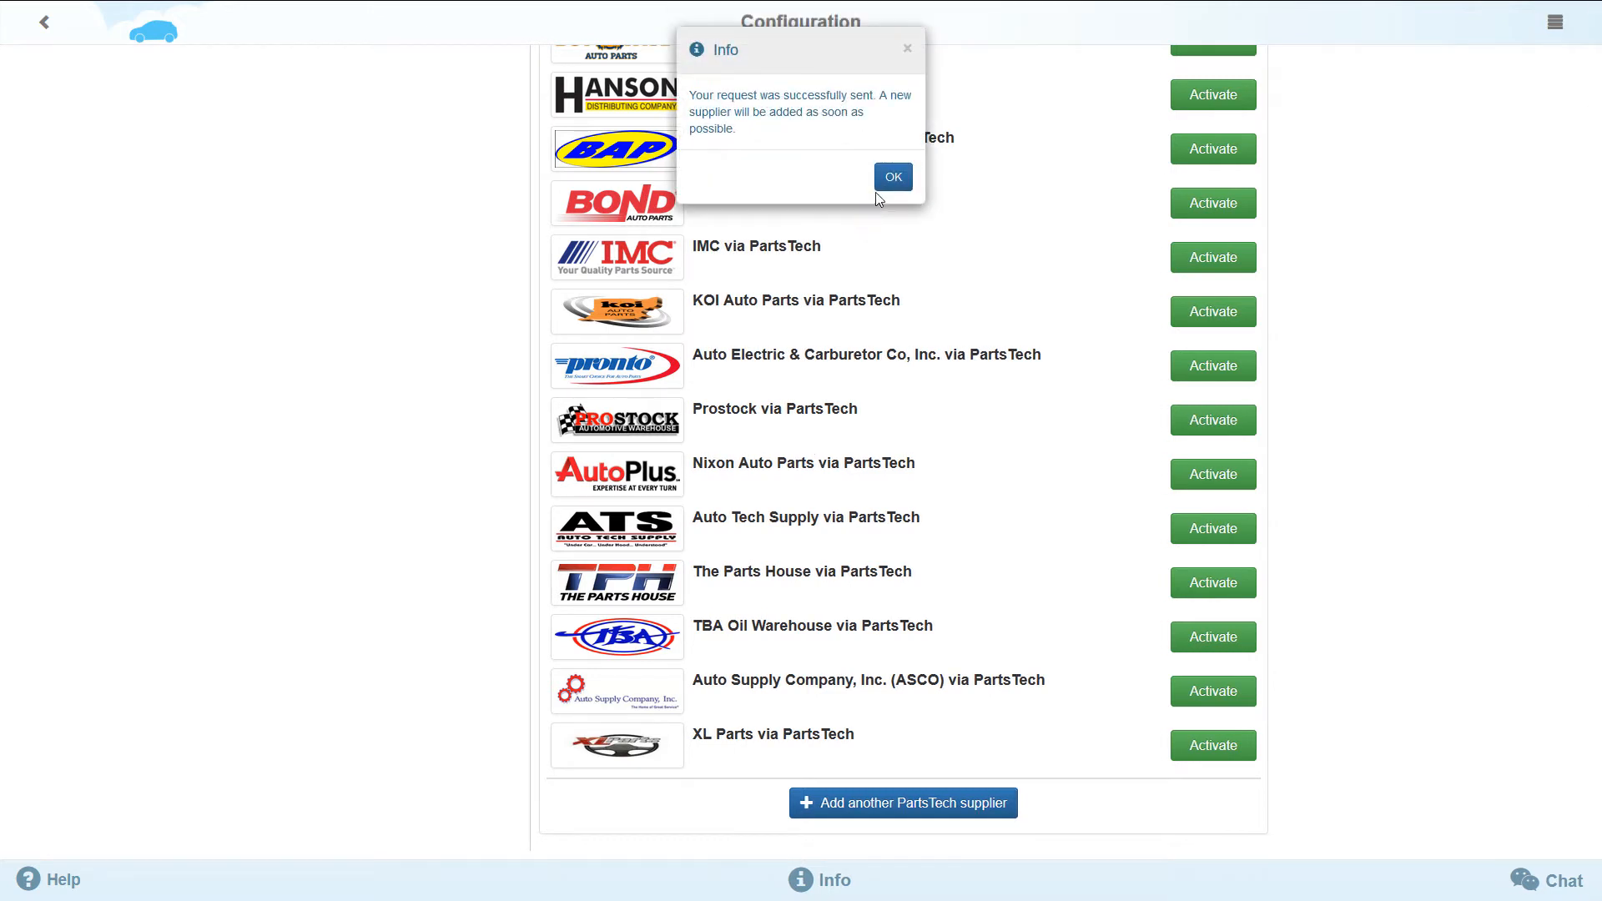
left_click(891, 177)
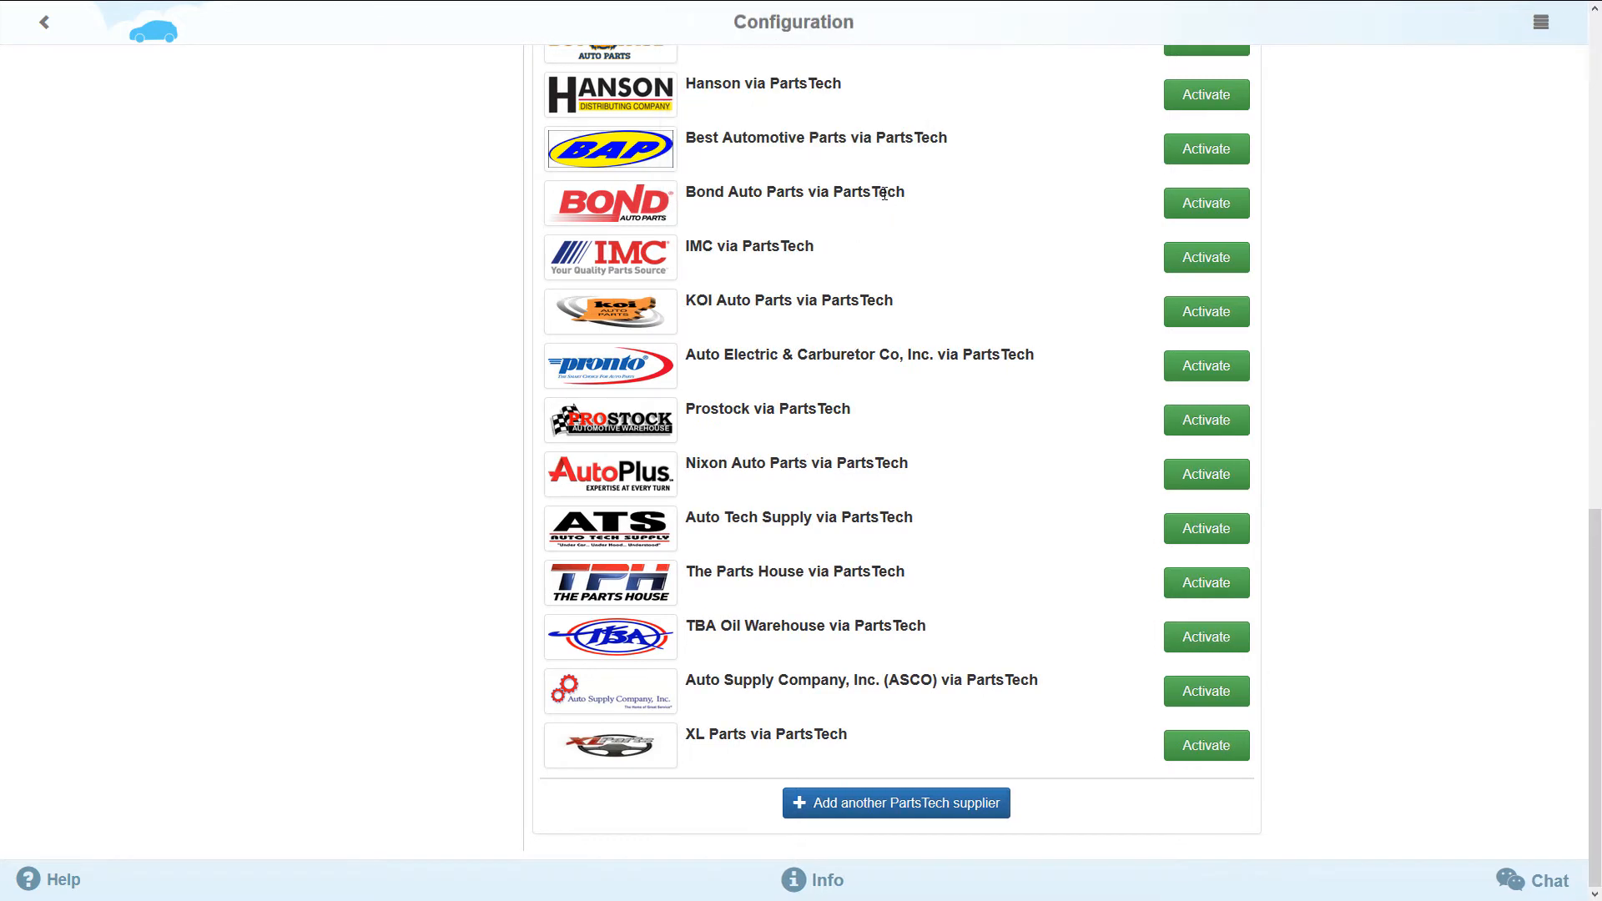
- Choose Atlanta, GA as the nearest store for Motor Distribution via PartsTech
scroll(901, 275, "up", 10)
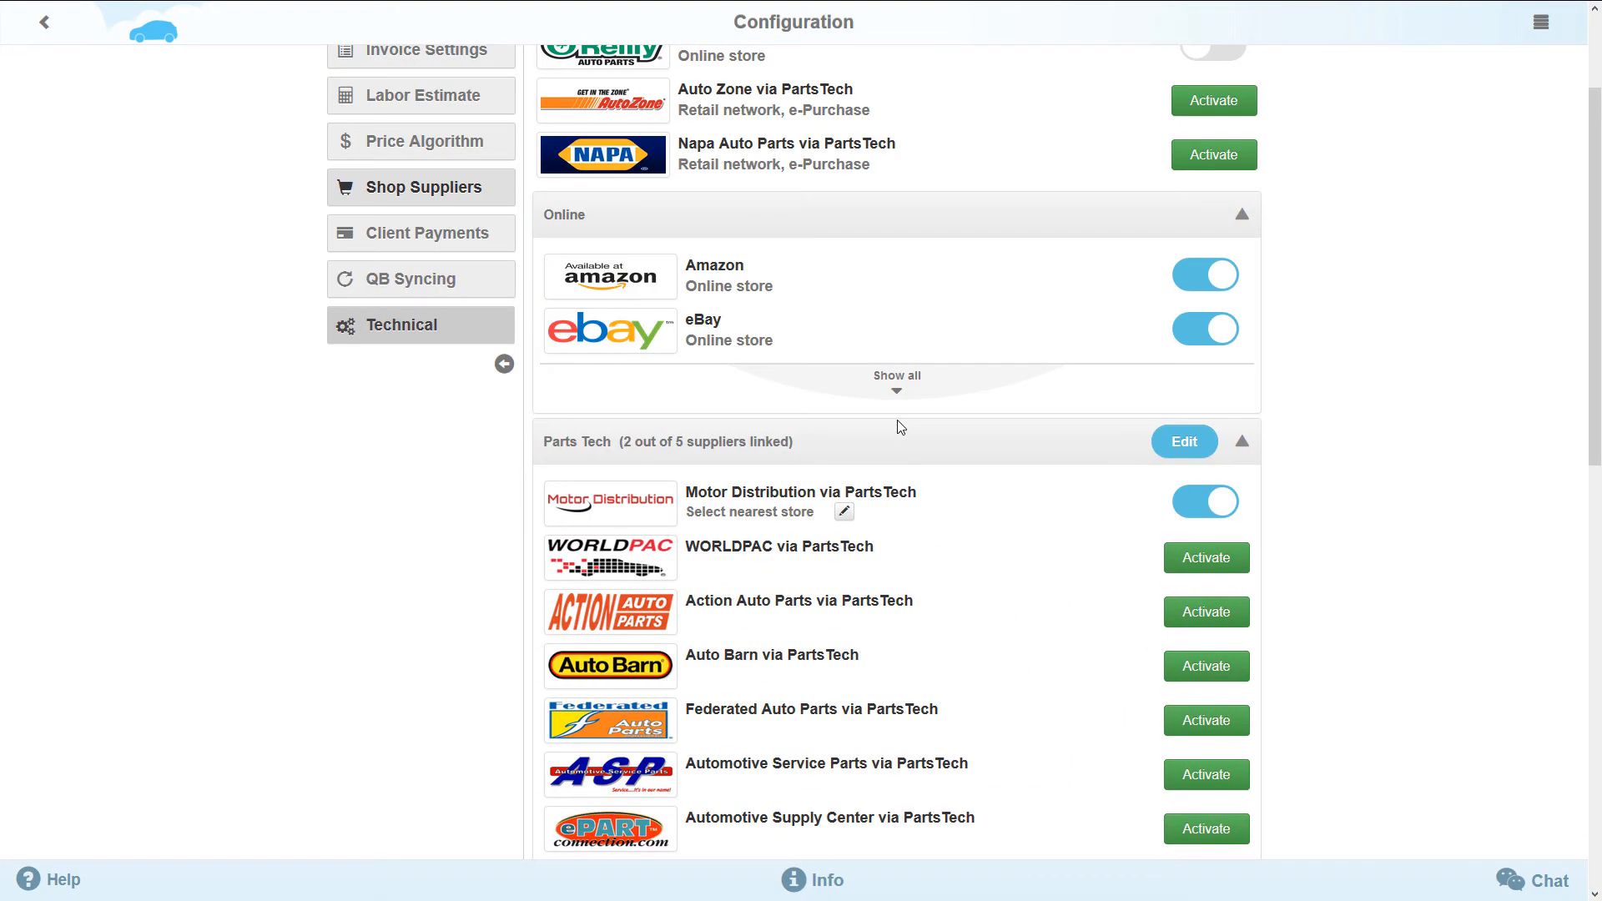
left_click(847, 514)
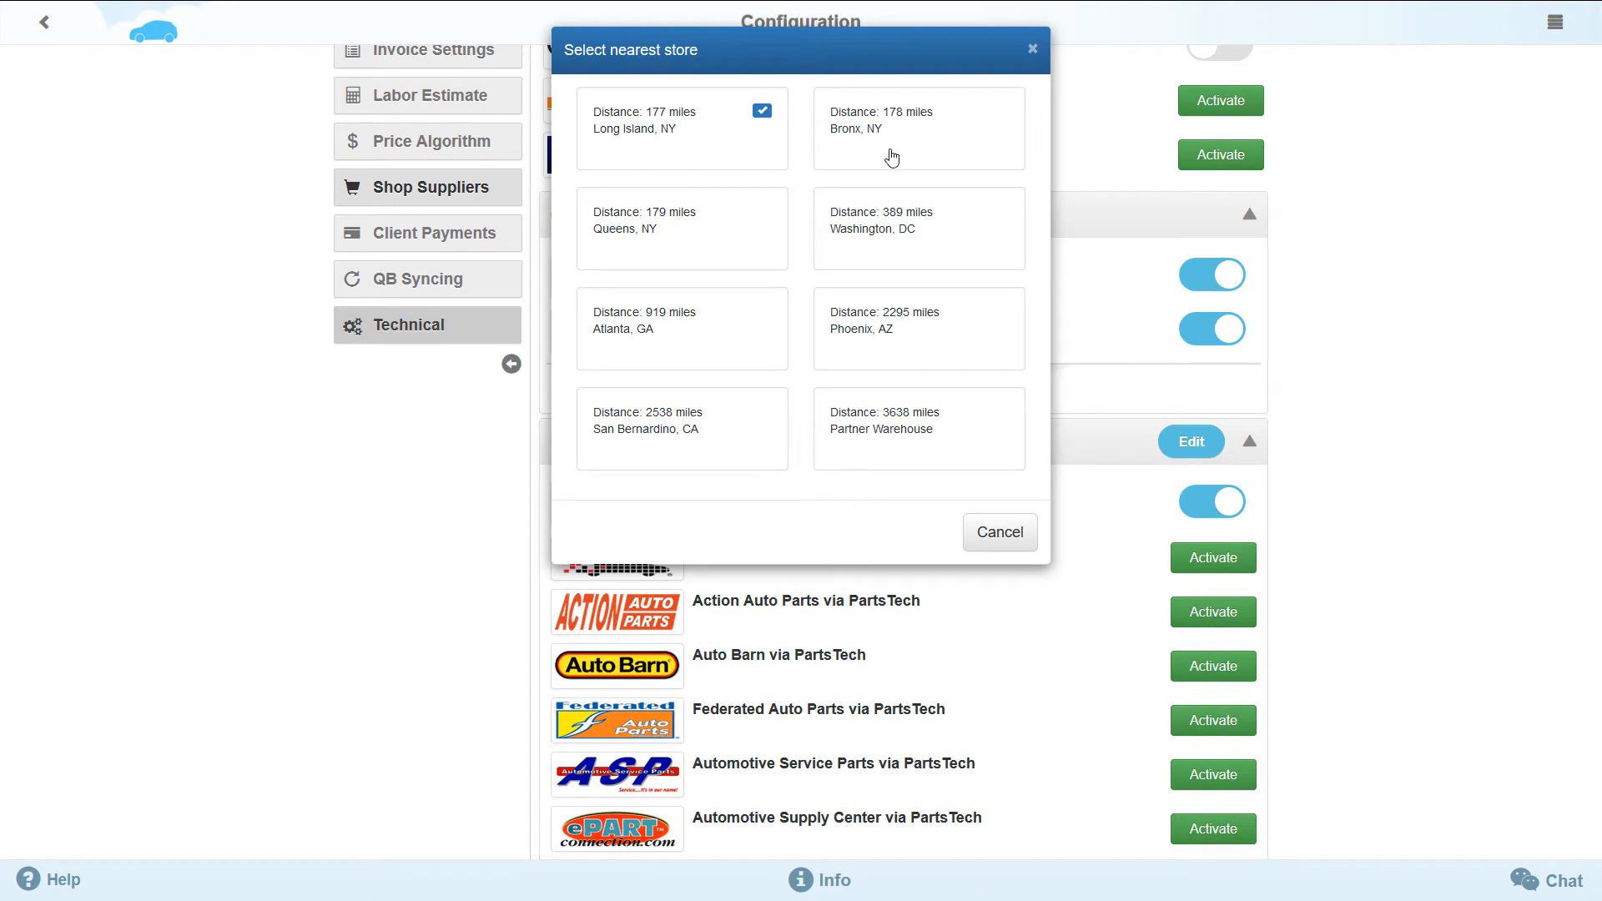
left_click(723, 341)
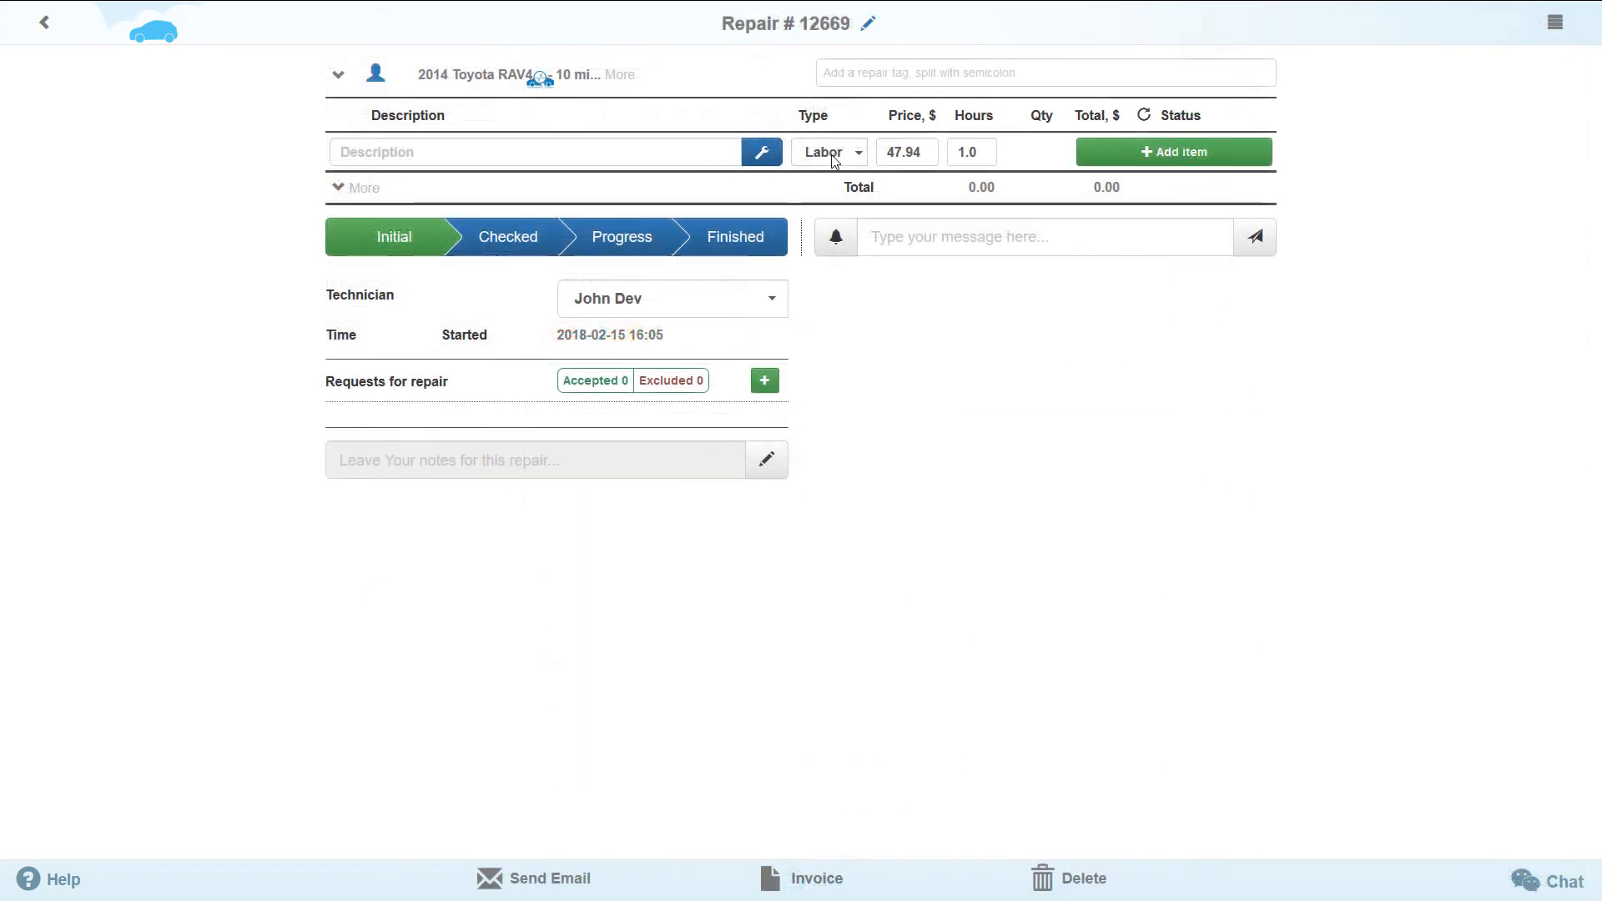
- Set the new repair item's type to Parts and search the suppliers for "air filter"
left_click(833, 154)
left_click(830, 239)
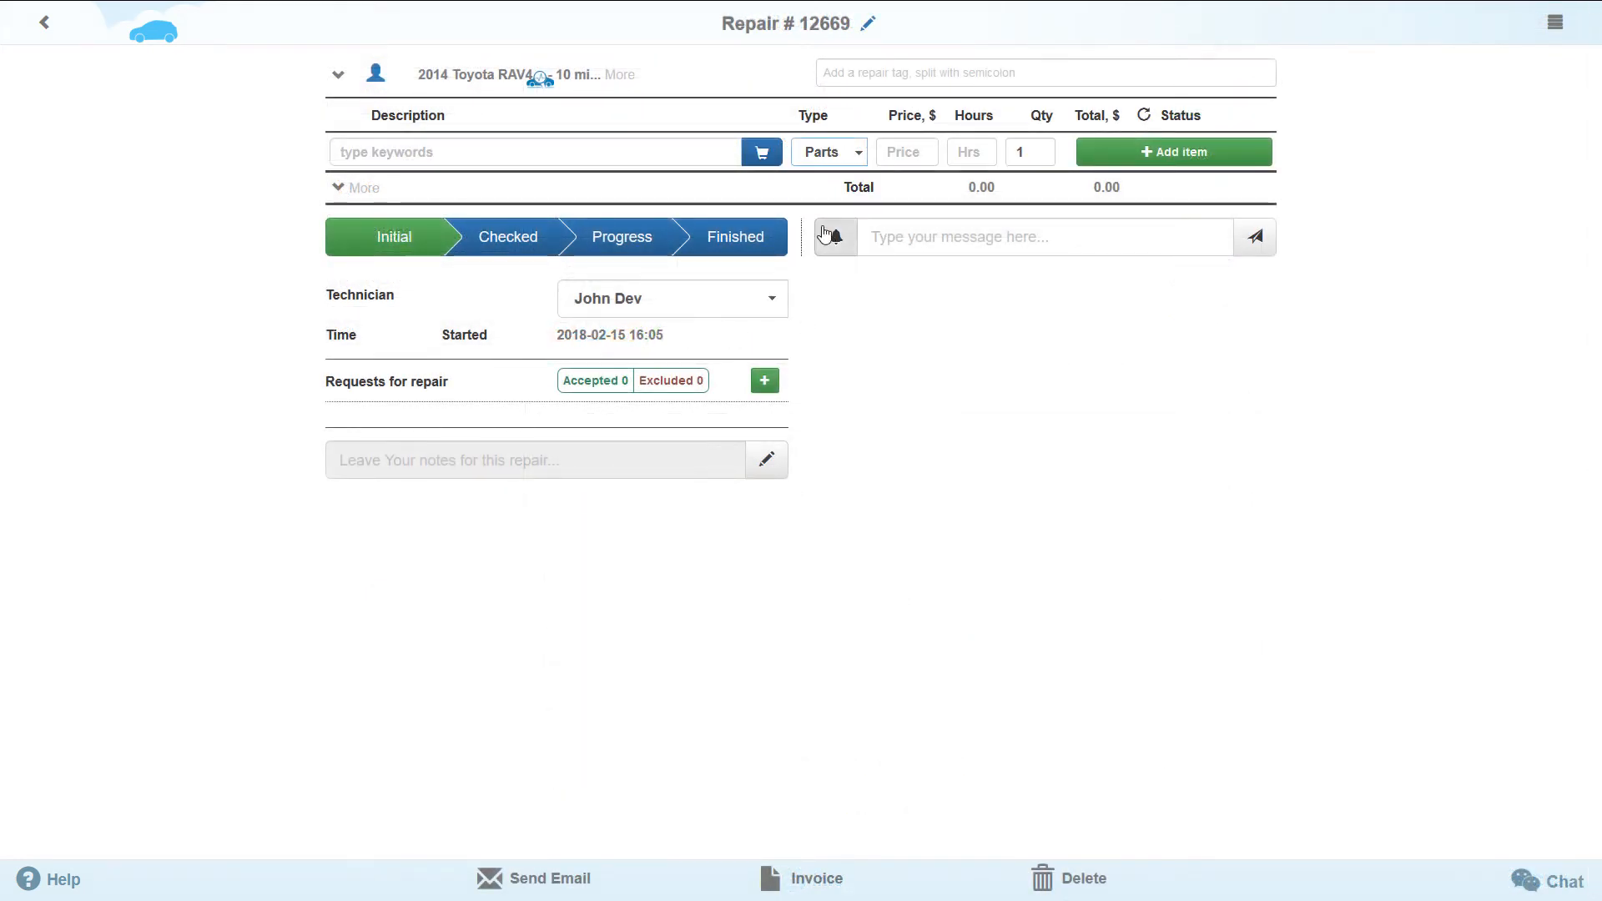
left_click(711, 151)
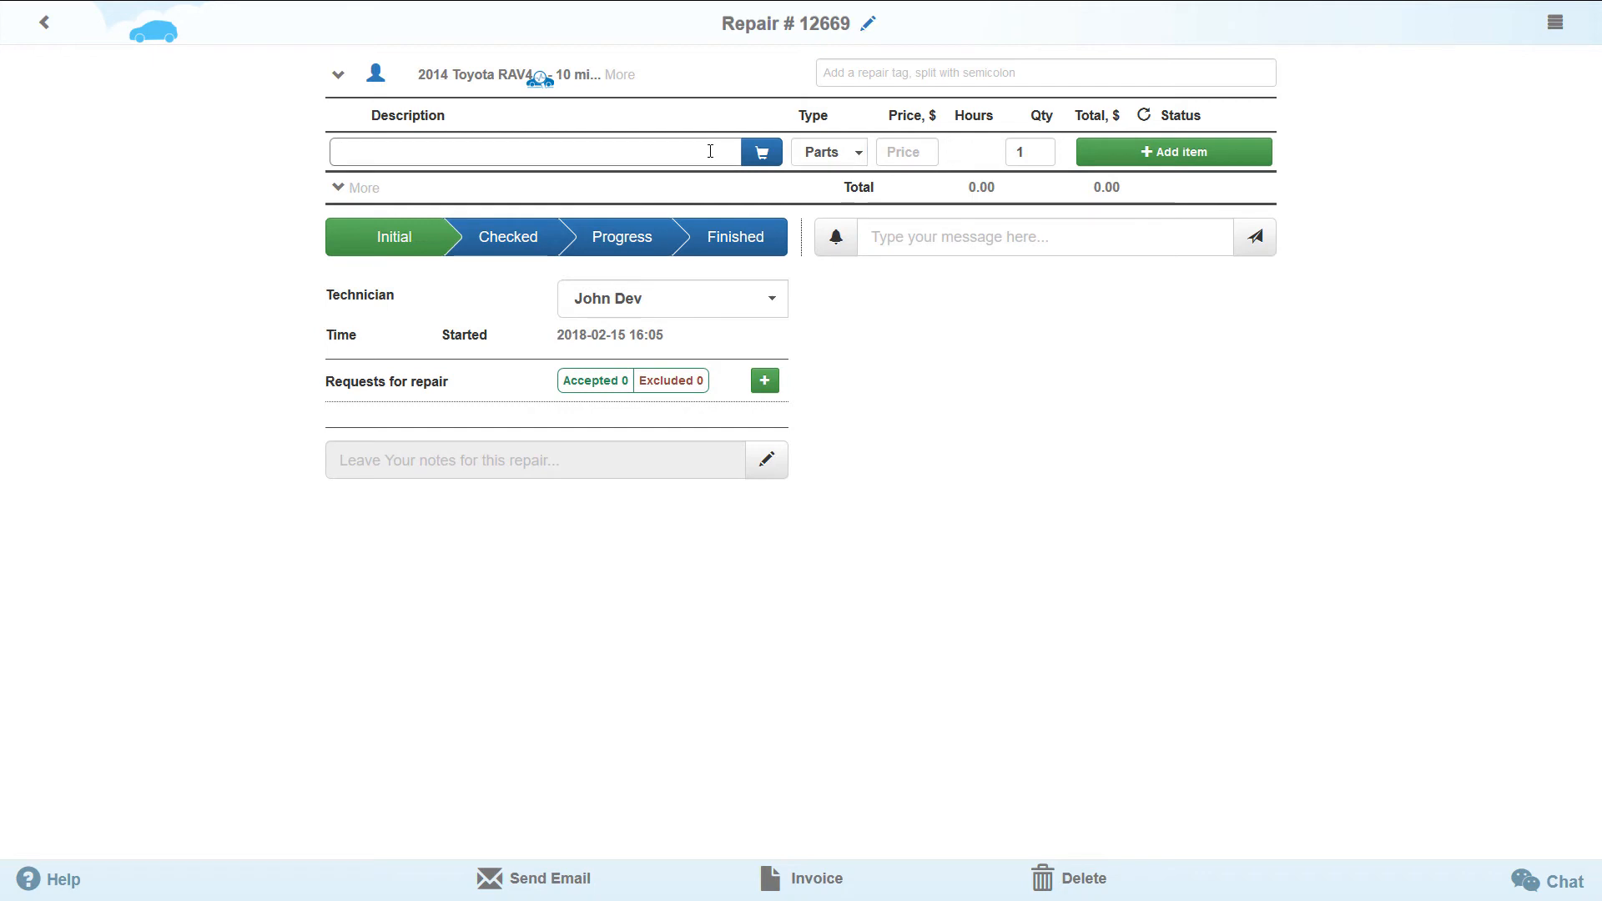
type("air filter")
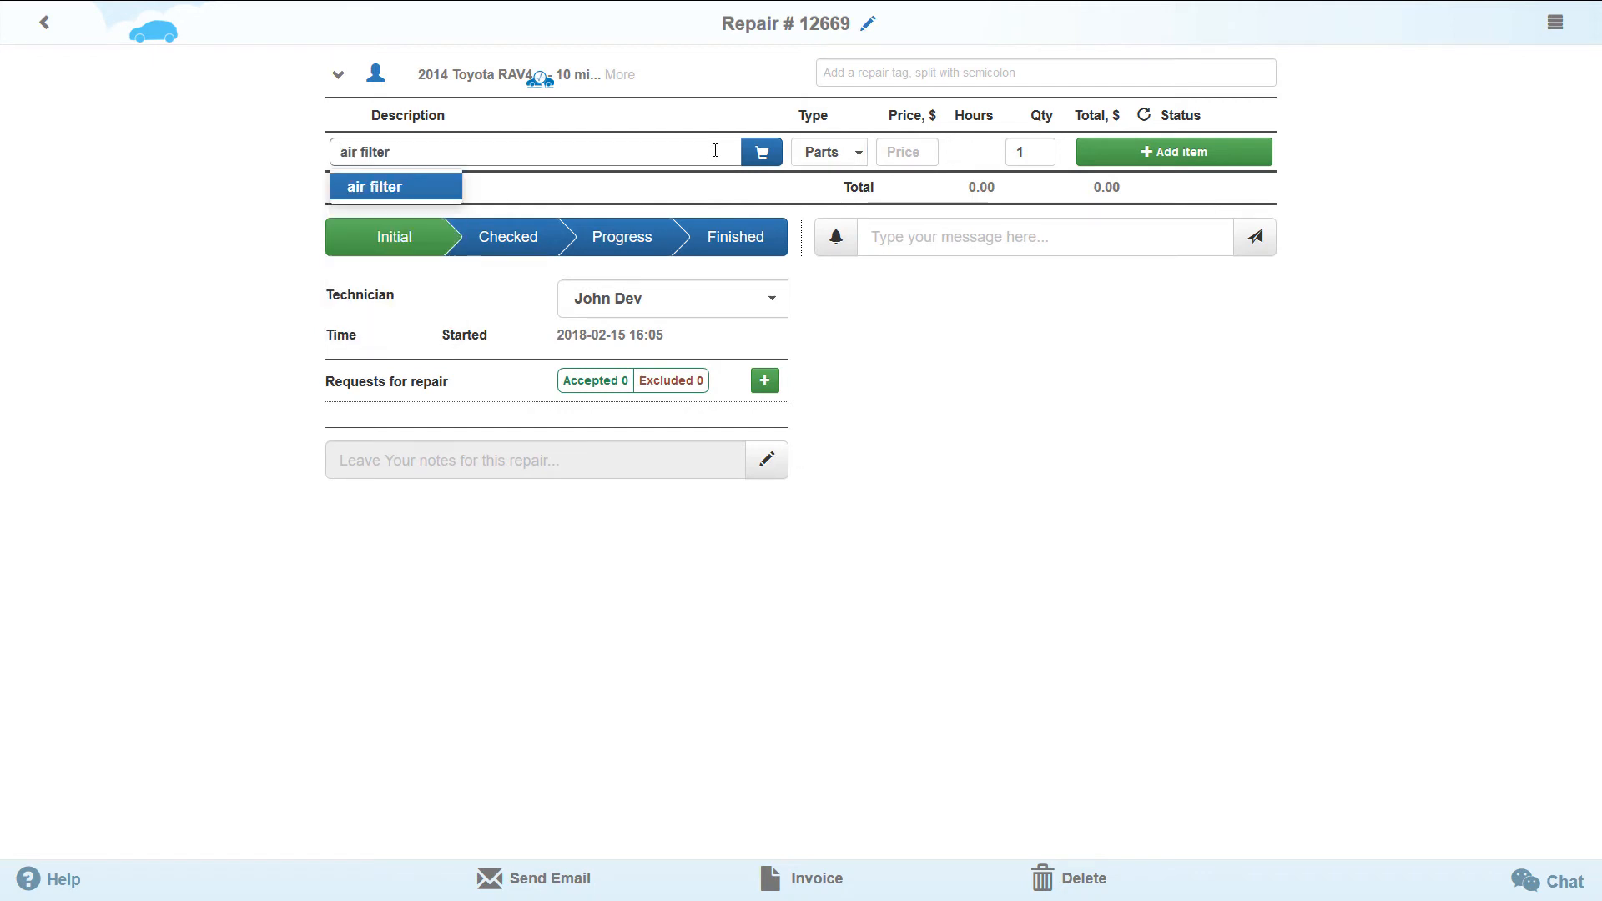
left_click(761, 154)
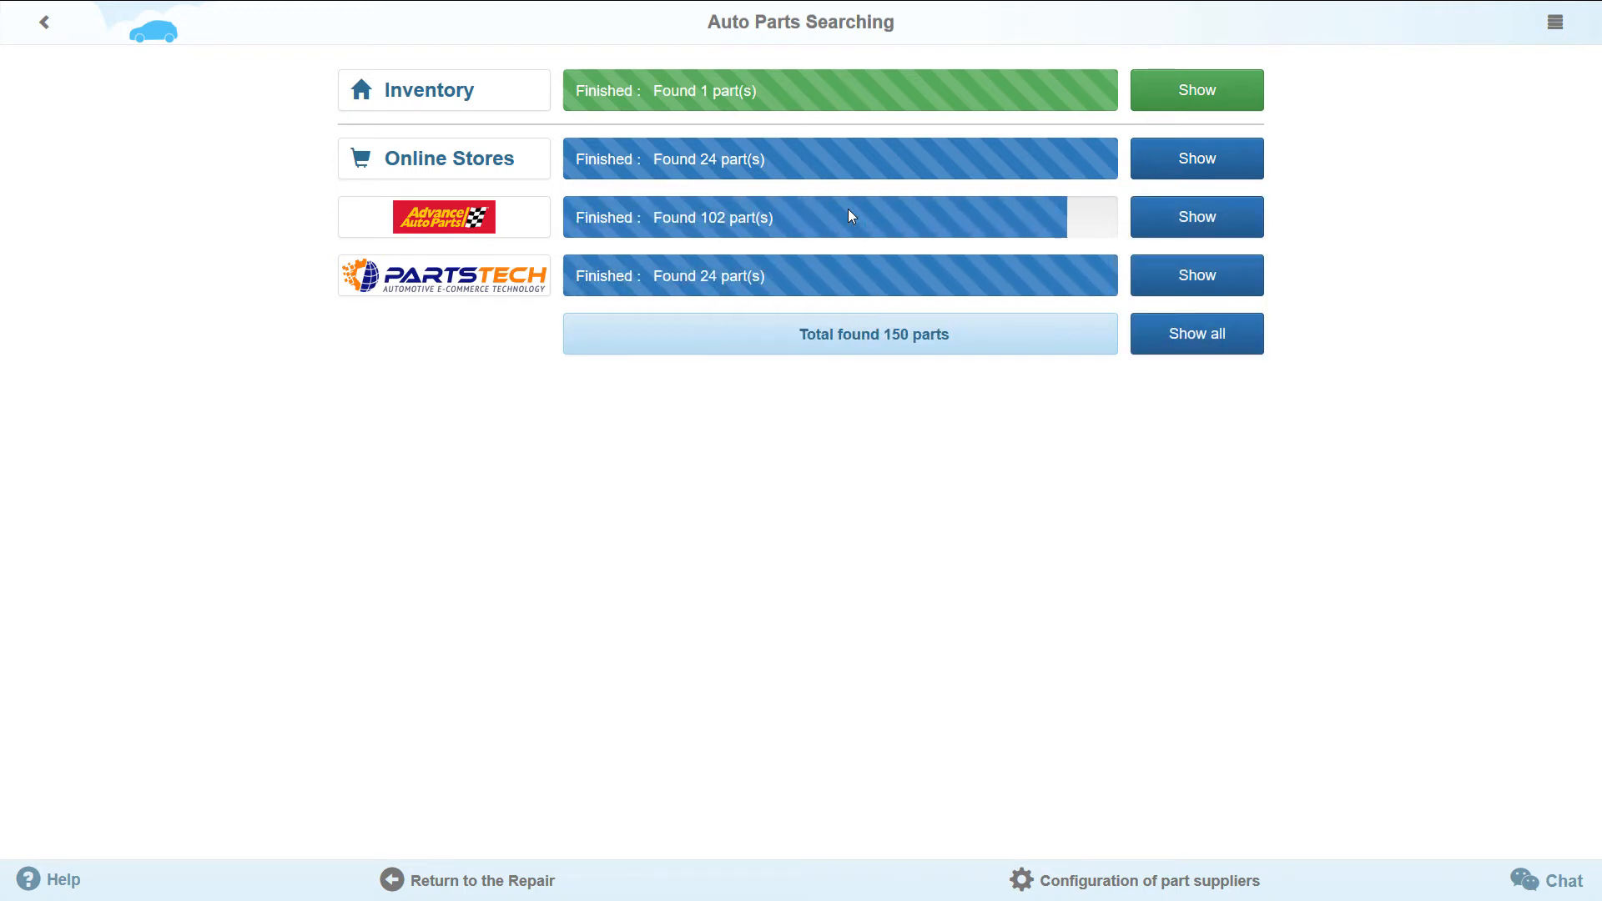
- Show the inventory results with their category filter expanded and select the air filter 0421777
left_click(1188, 104)
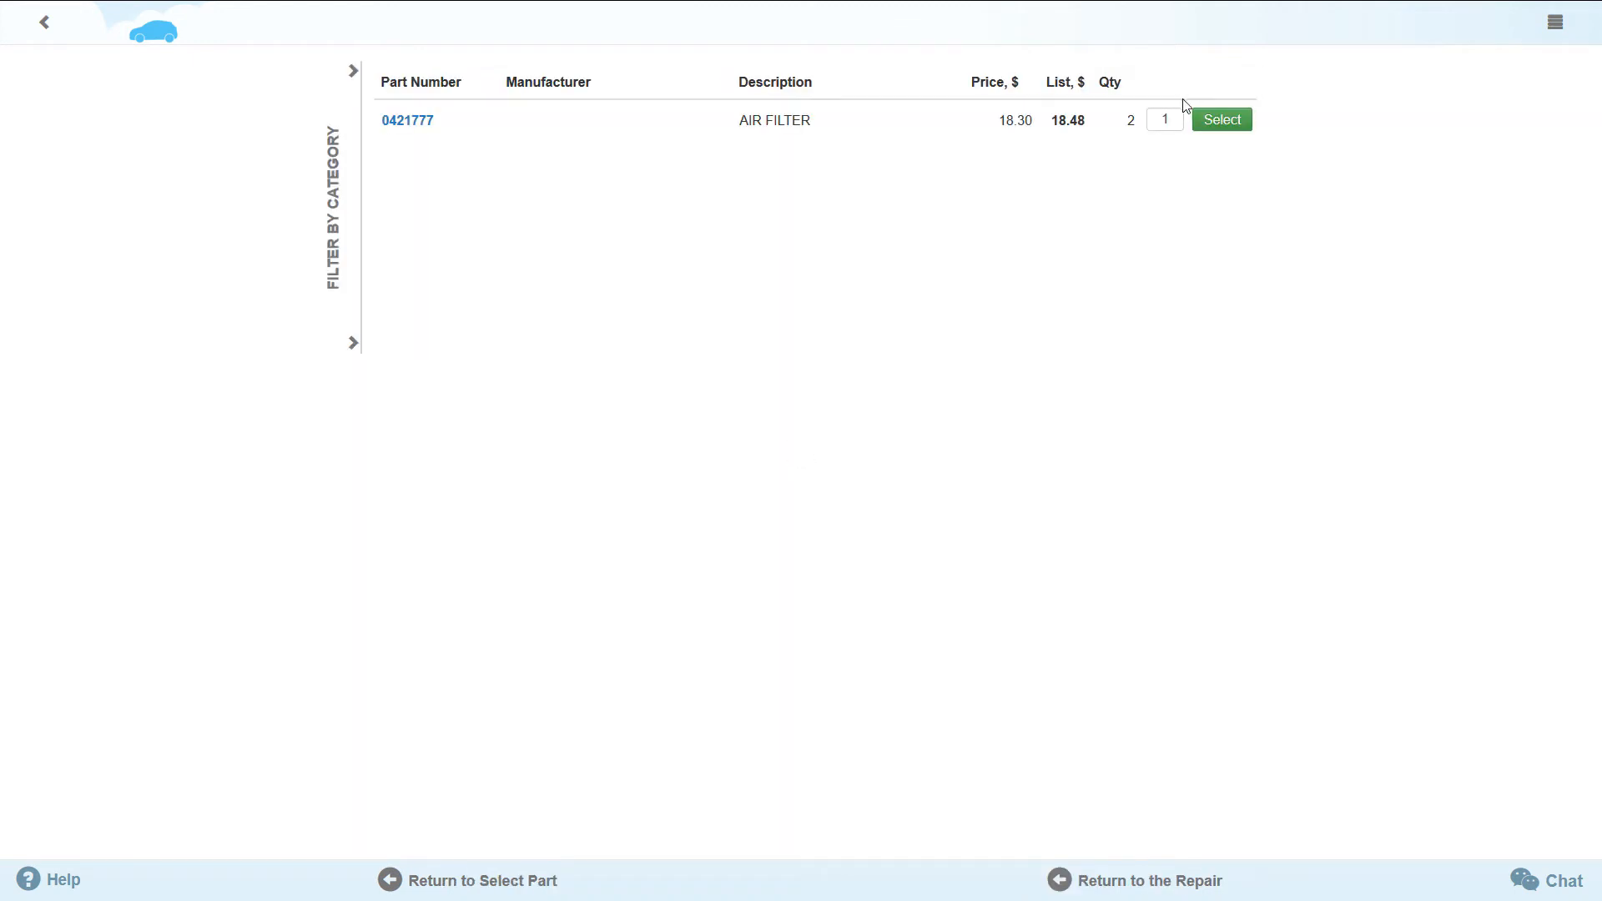
left_click(353, 71)
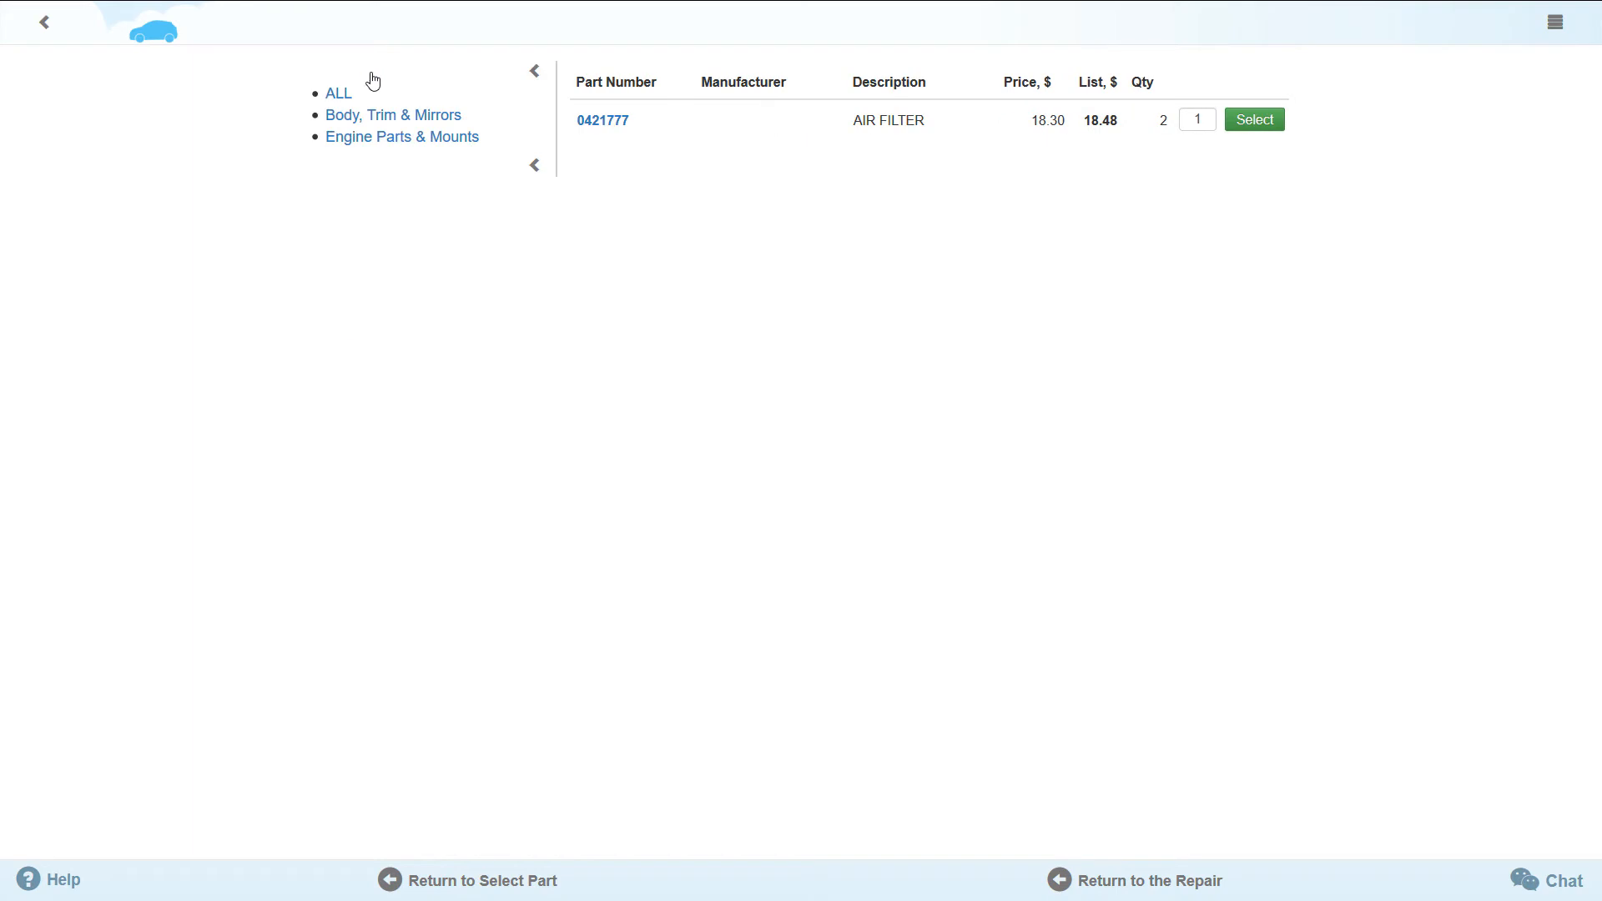
left_click(1253, 132)
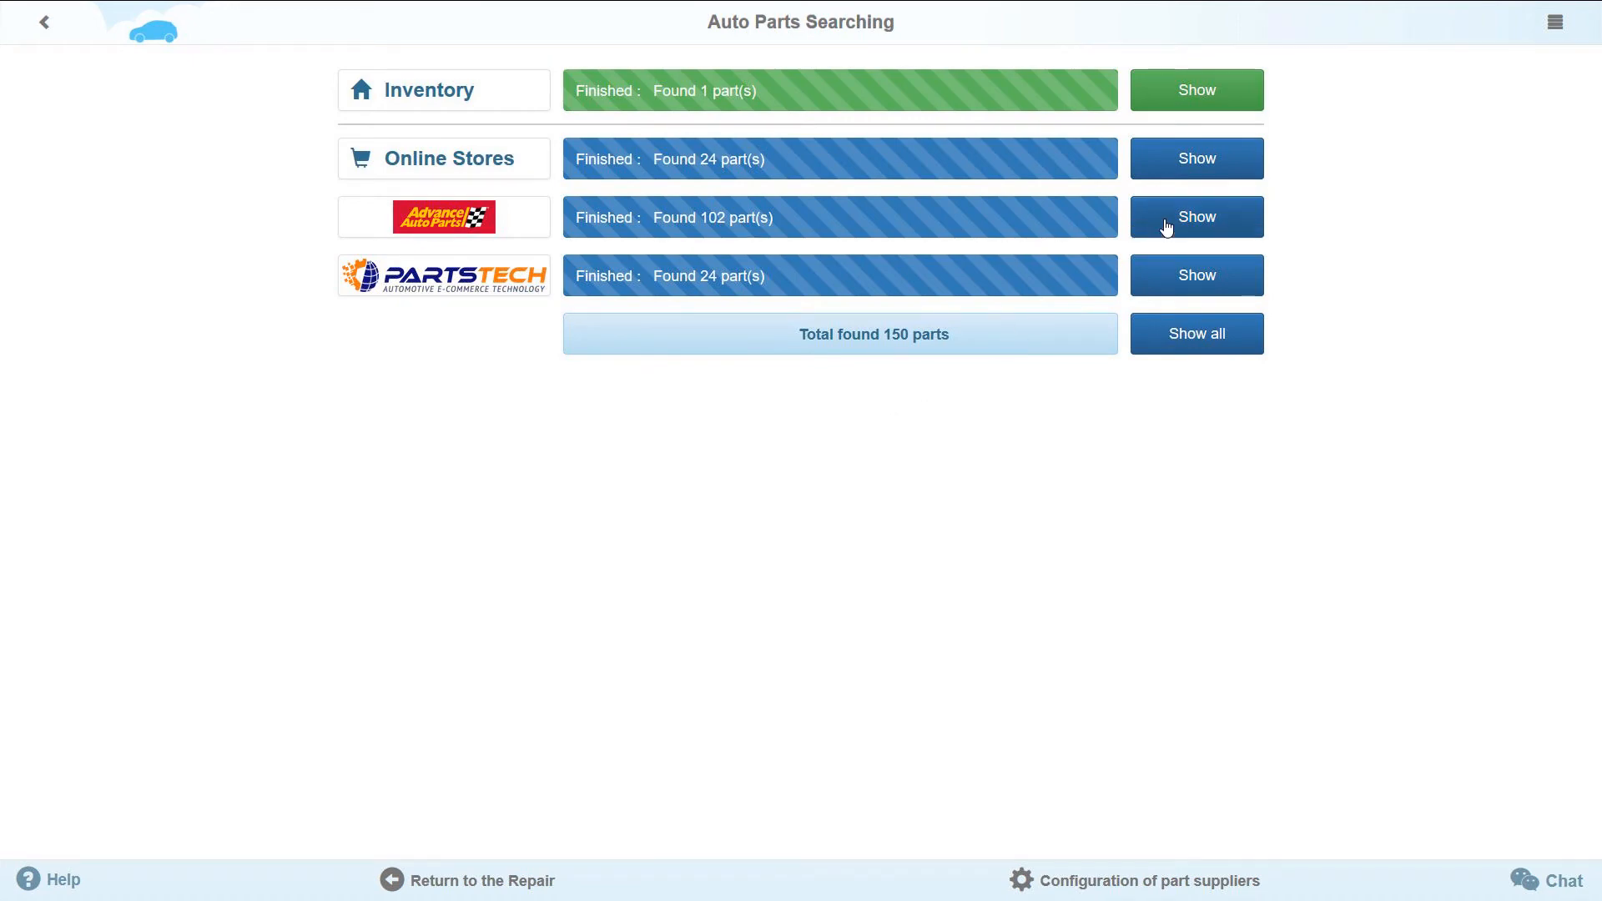
- Compare the online store offers from eBay, Amazon and Discount, and select the Purolator a25786 air filter on eBay
left_click(1203, 177)
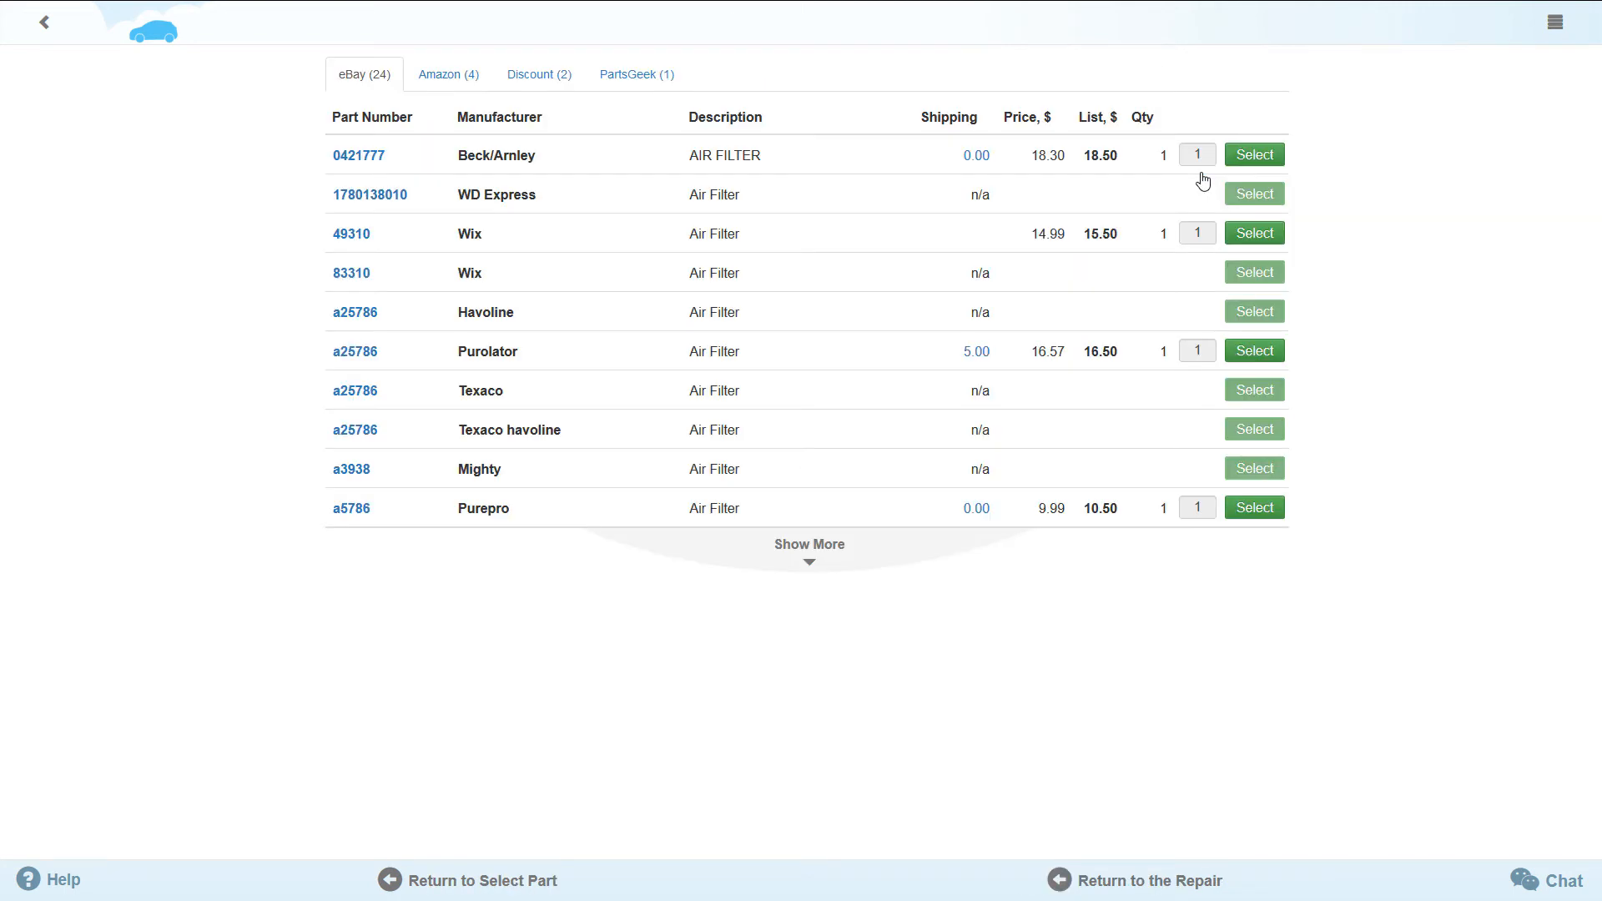
left_click(445, 97)
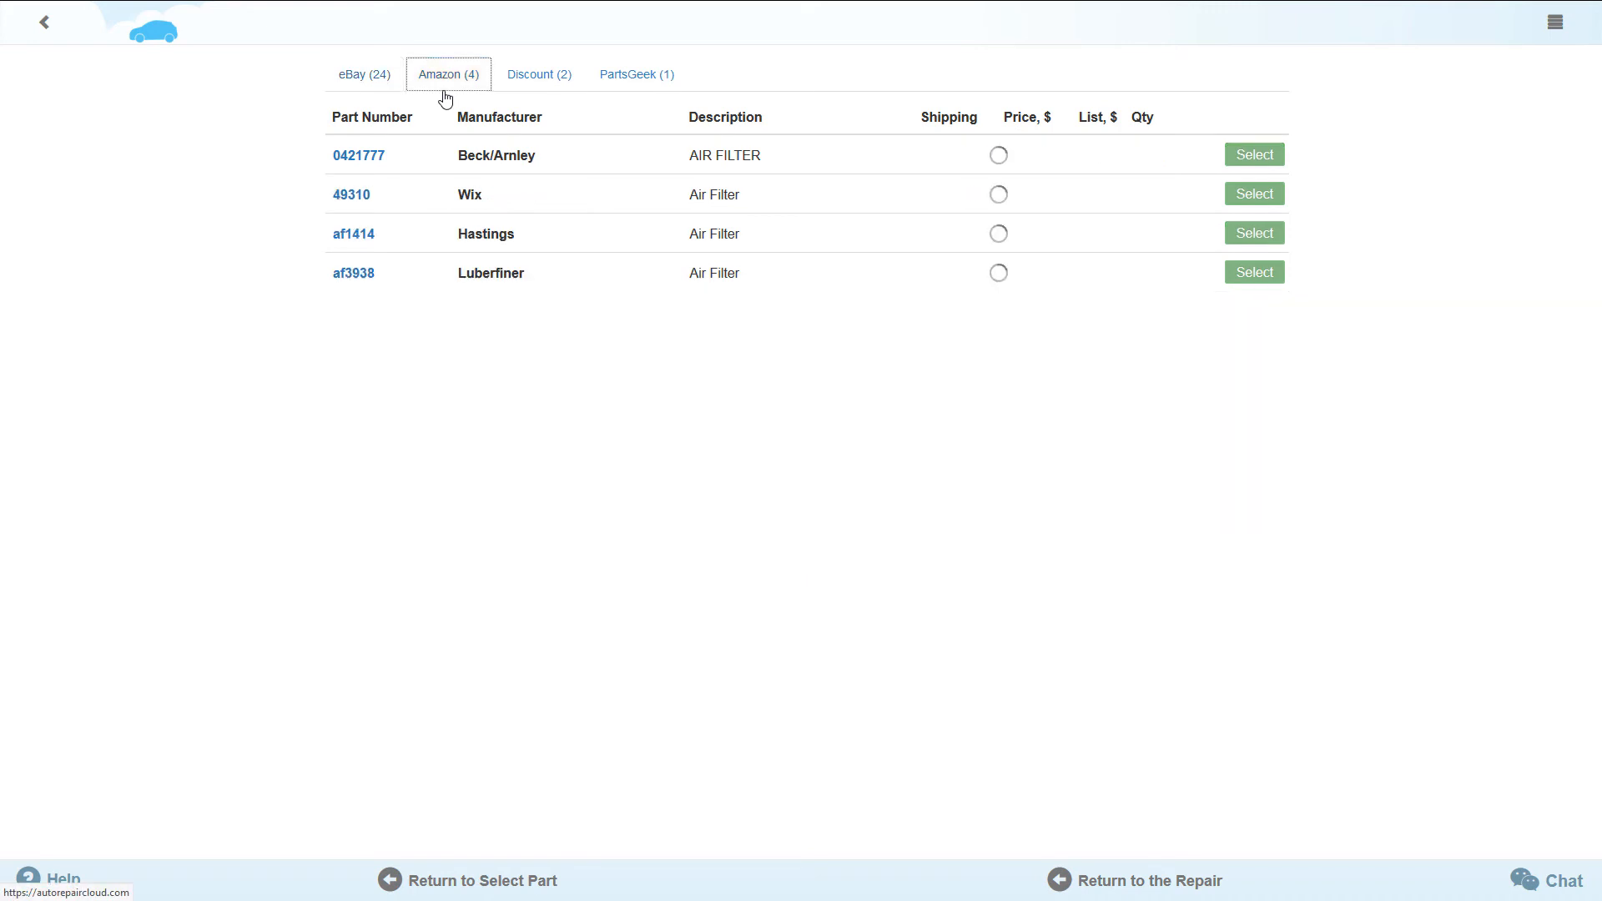
left_click(539, 96)
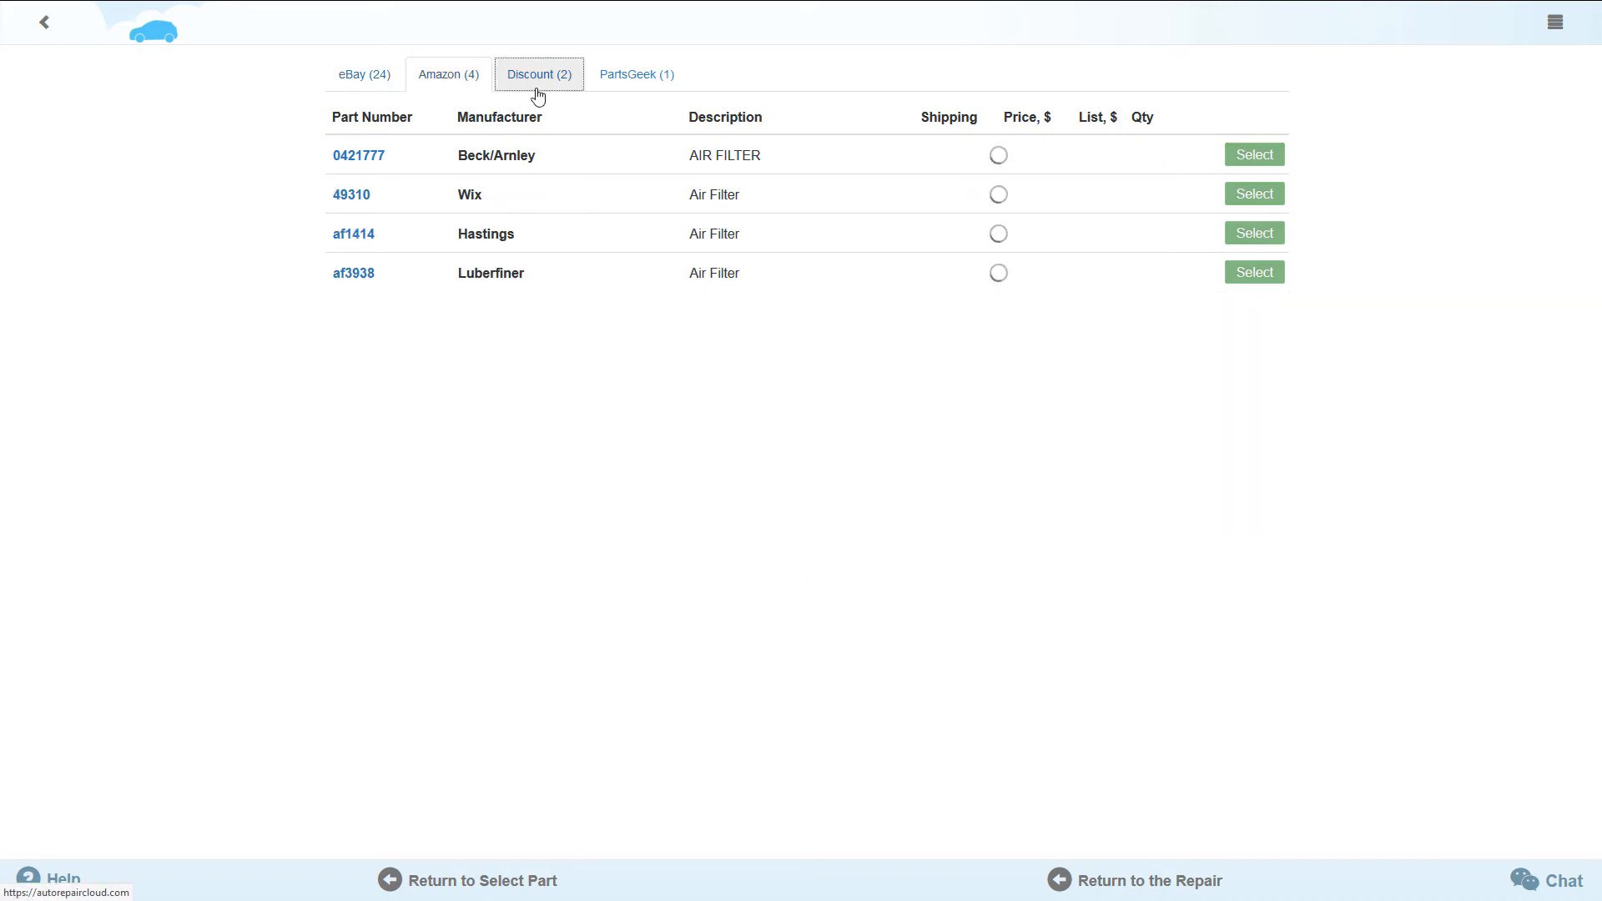
left_click(383, 97)
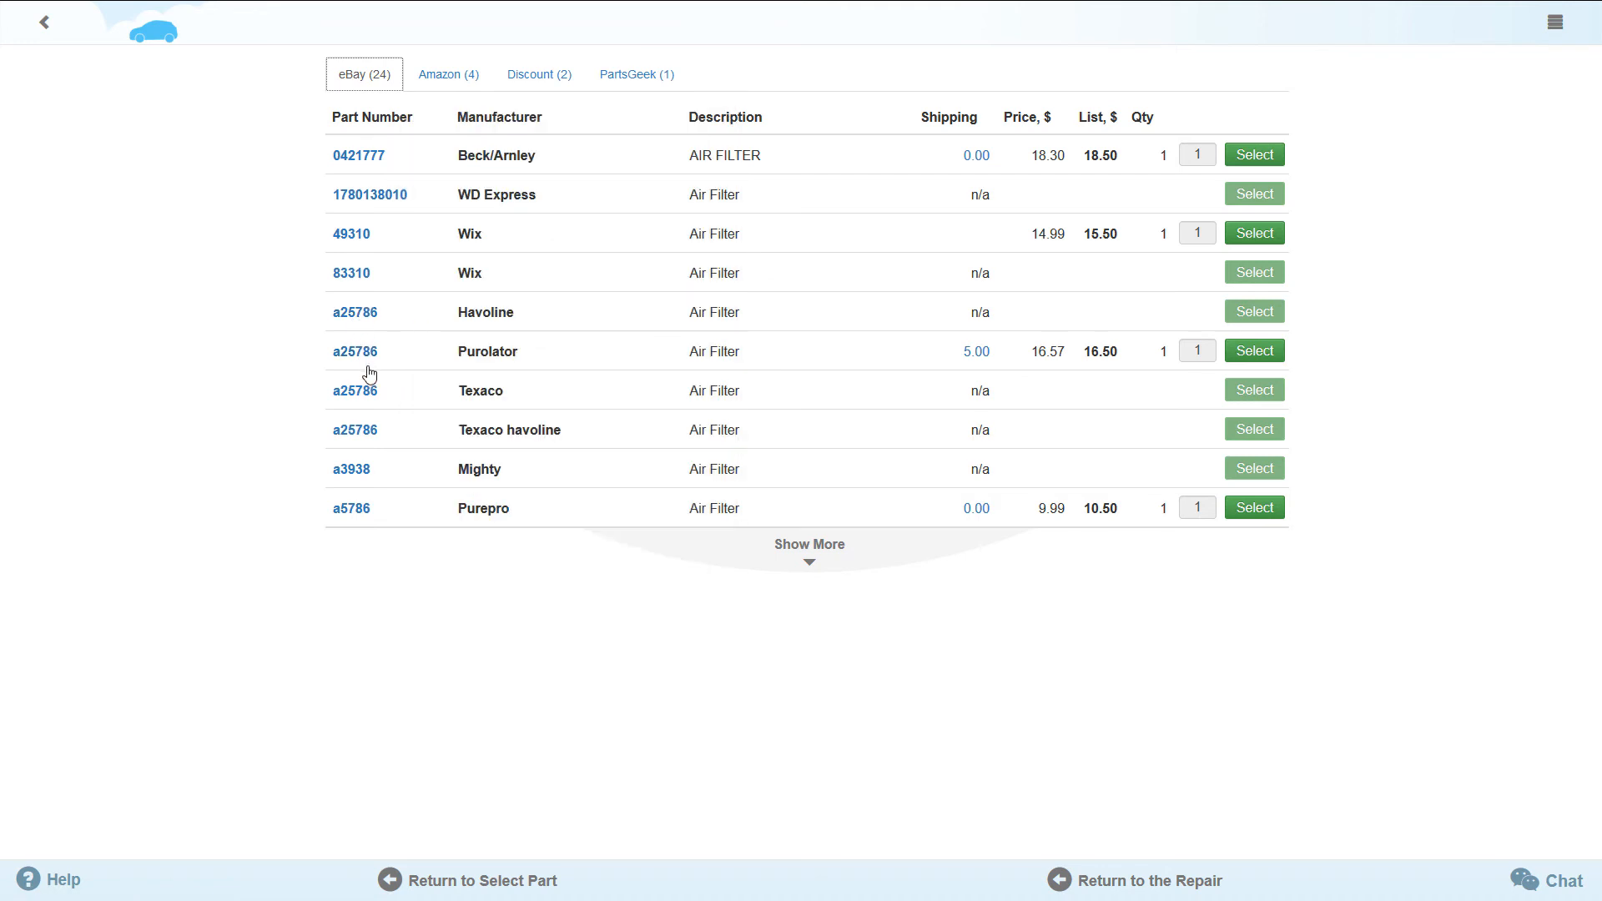
mouse_move(367, 368)
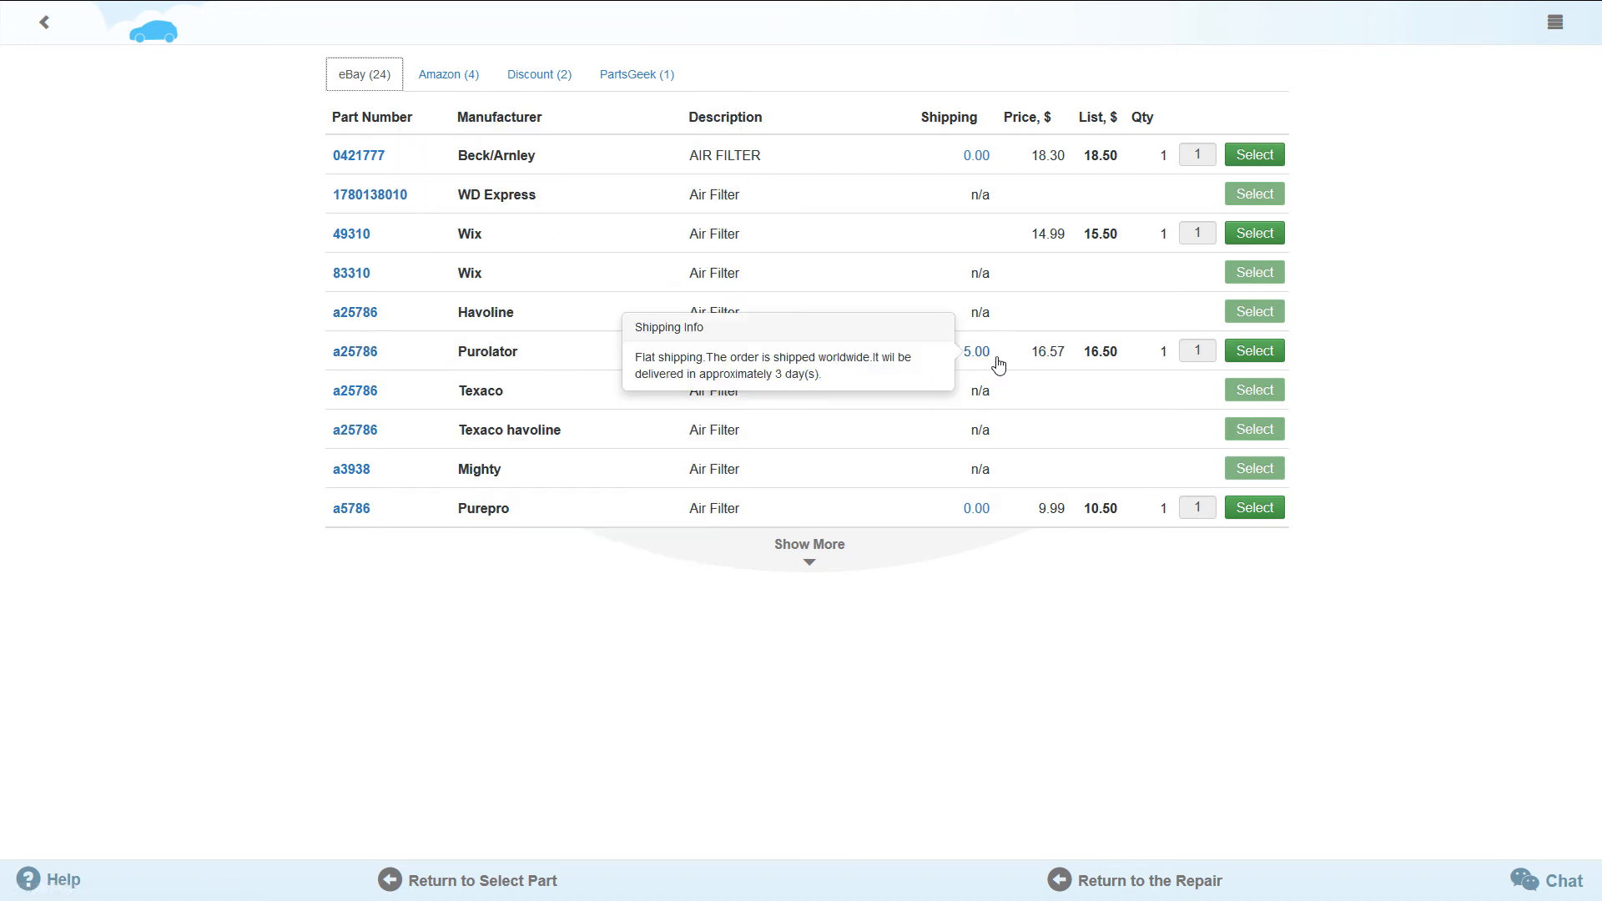
mouse_move(988, 364)
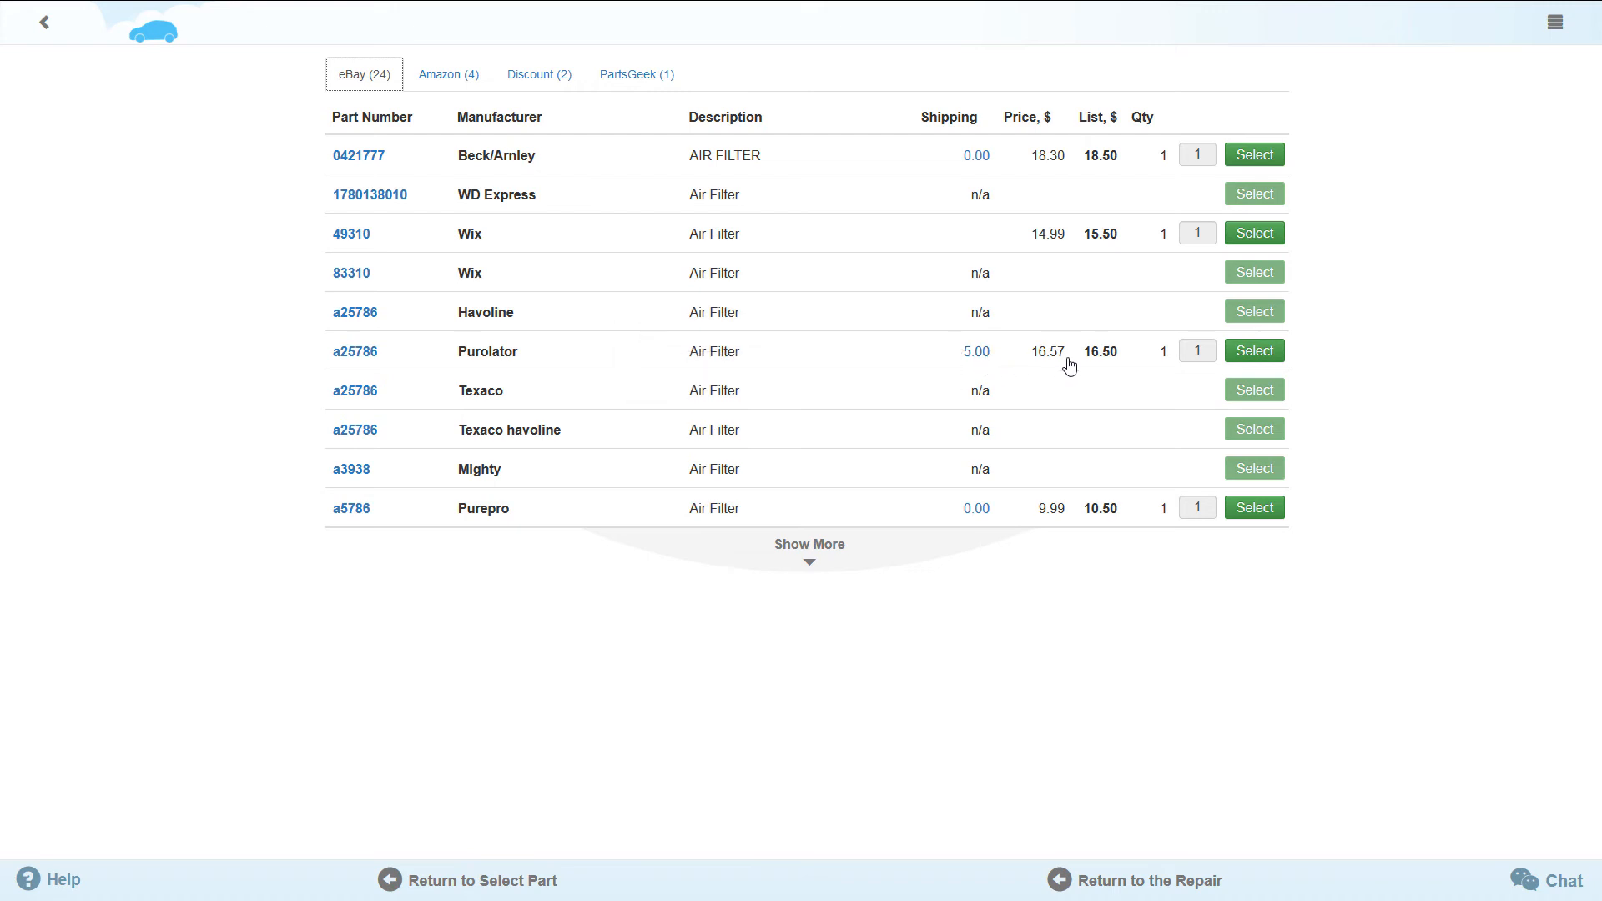
left_click(1248, 367)
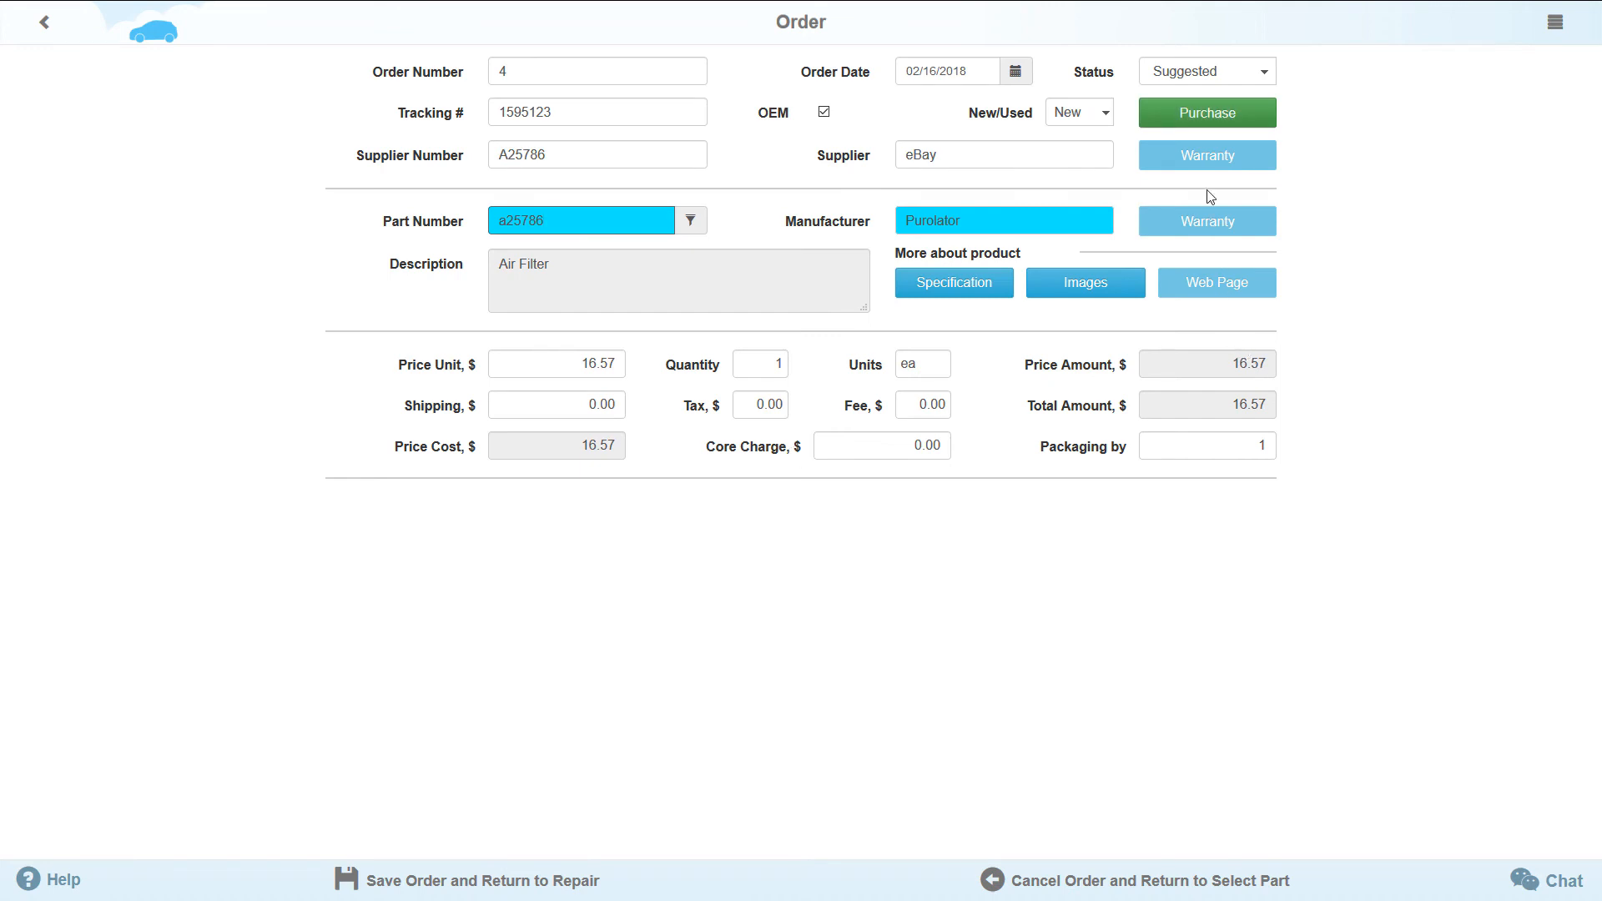
- View the Purolator air filter's eBay purchase page, close it, and save the order to the repair
left_click(1206, 116)
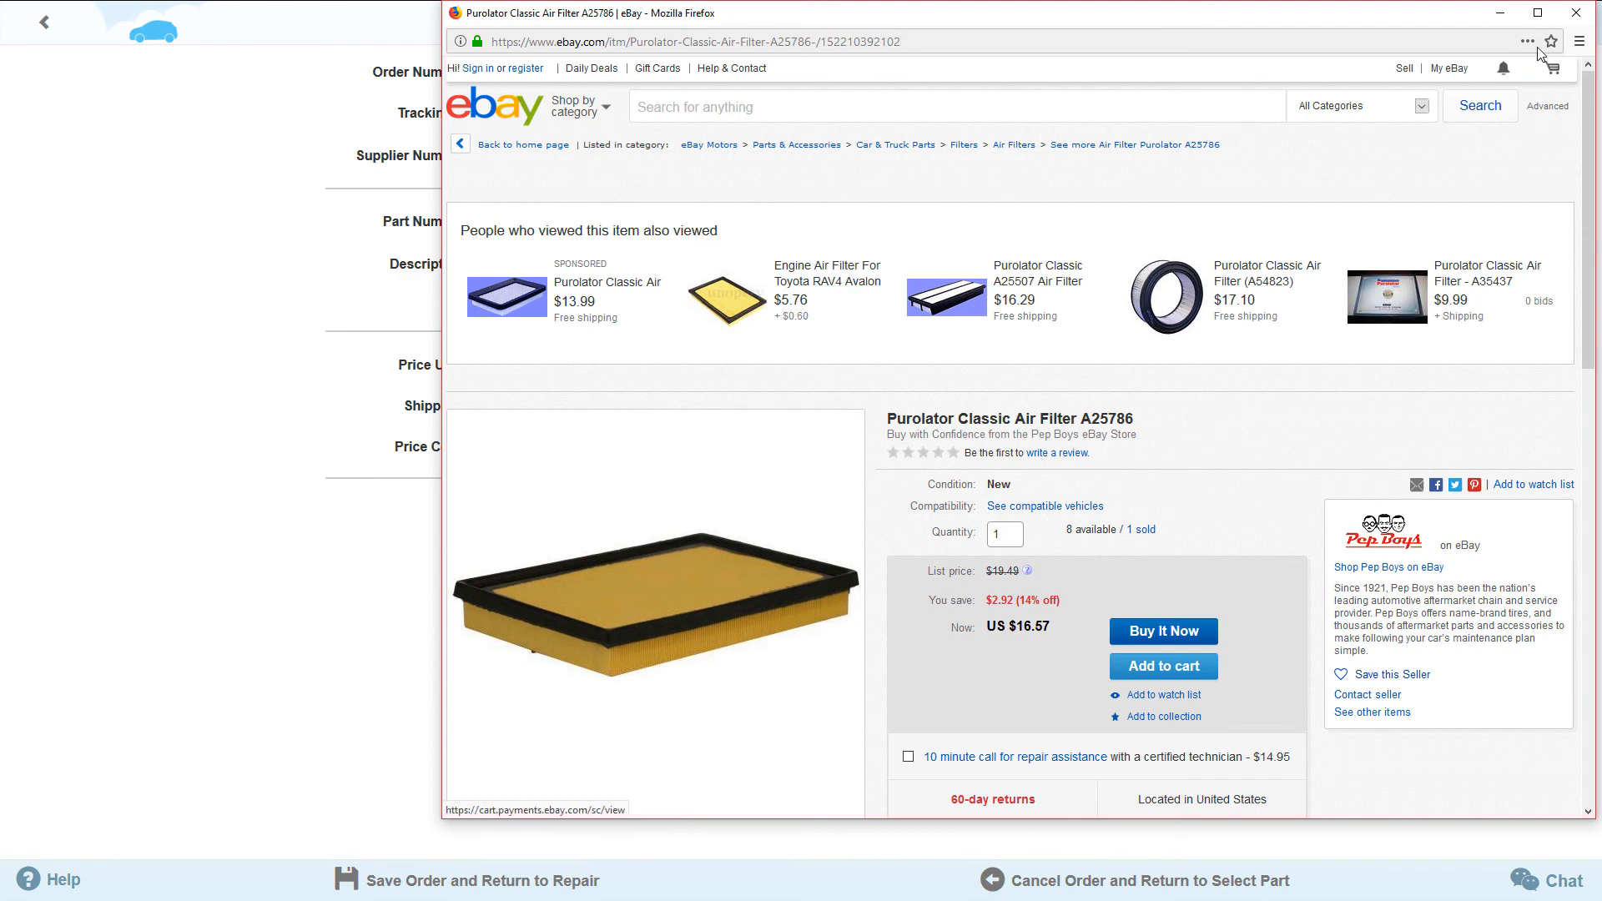
left_click(1573, 15)
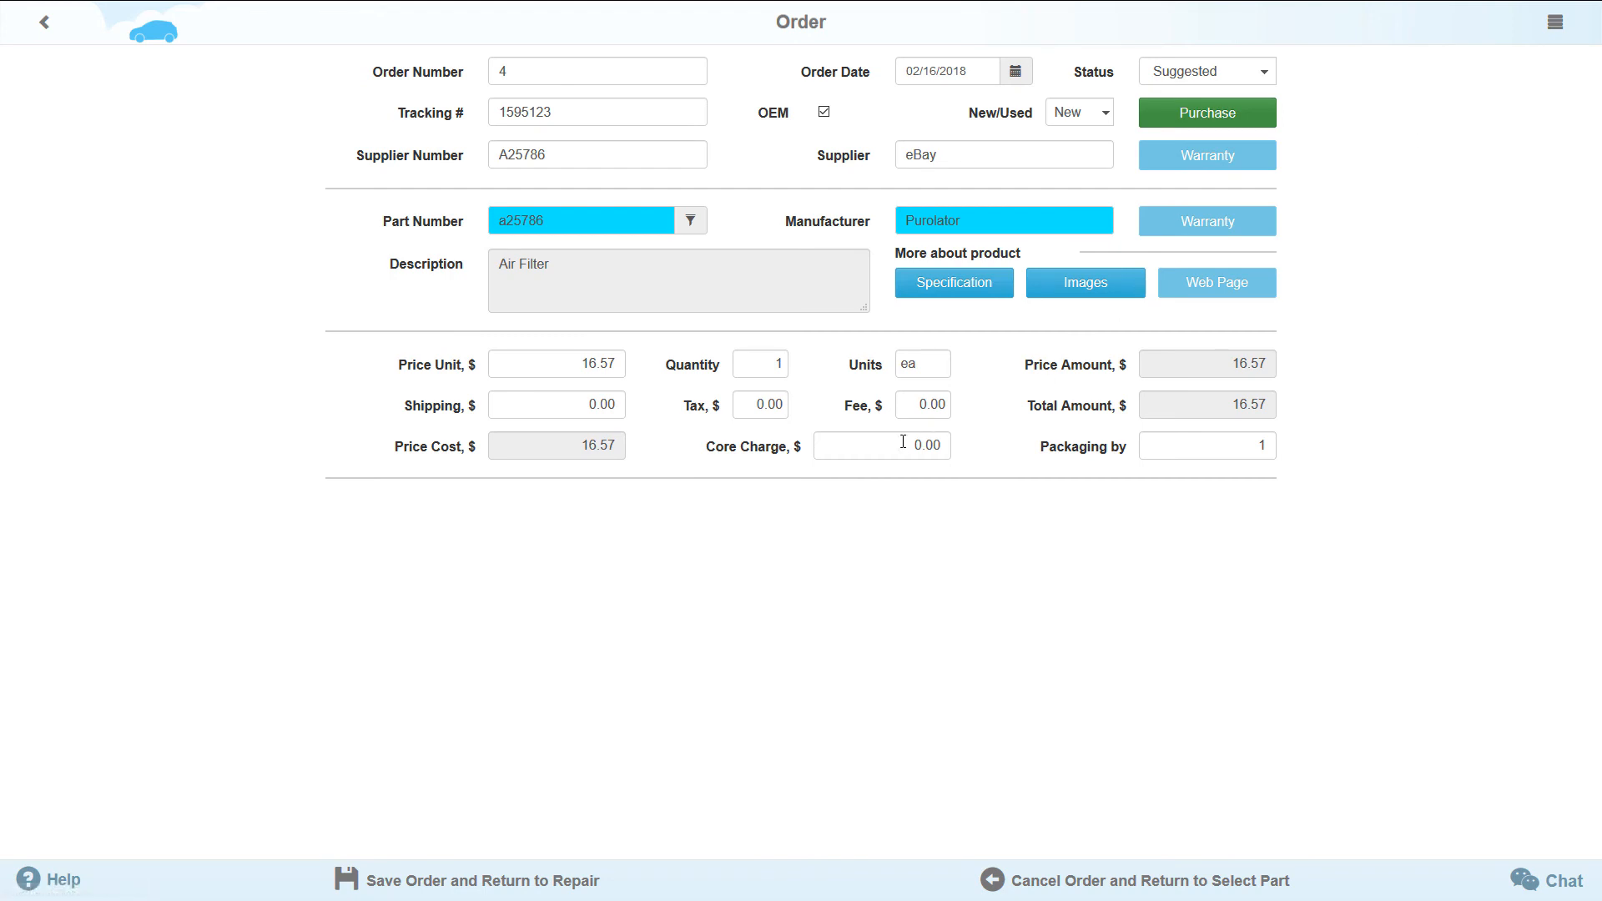
left_click(499, 893)
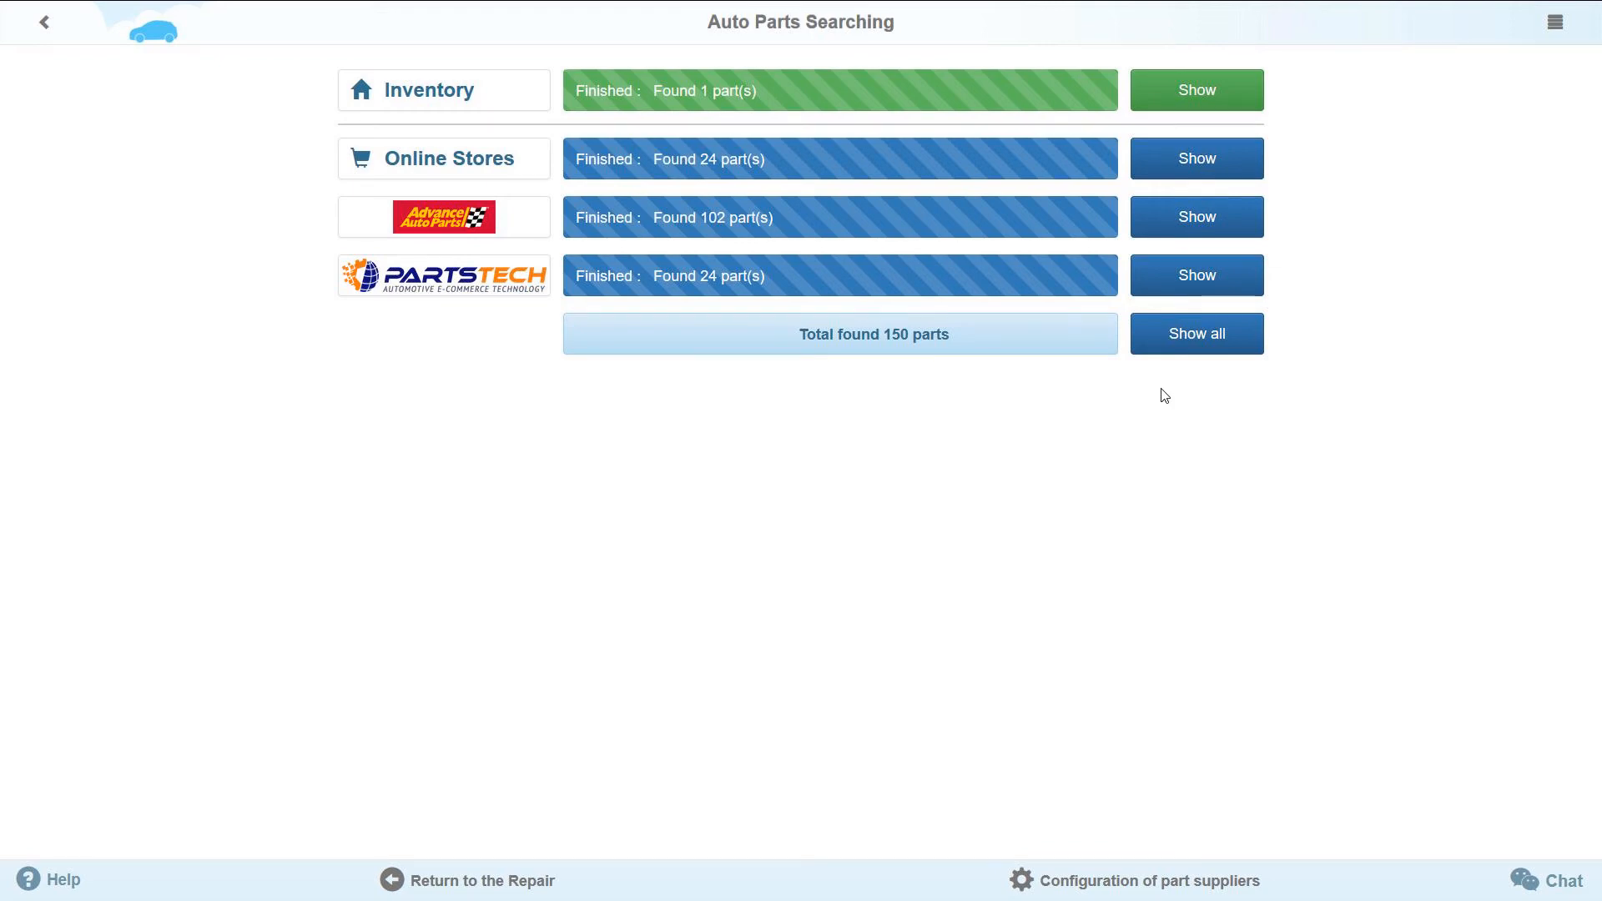
- Show the parts from all suppliers and select the Beck/Arnley air filter 0421777 from Motor Distribution
left_click(1200, 358)
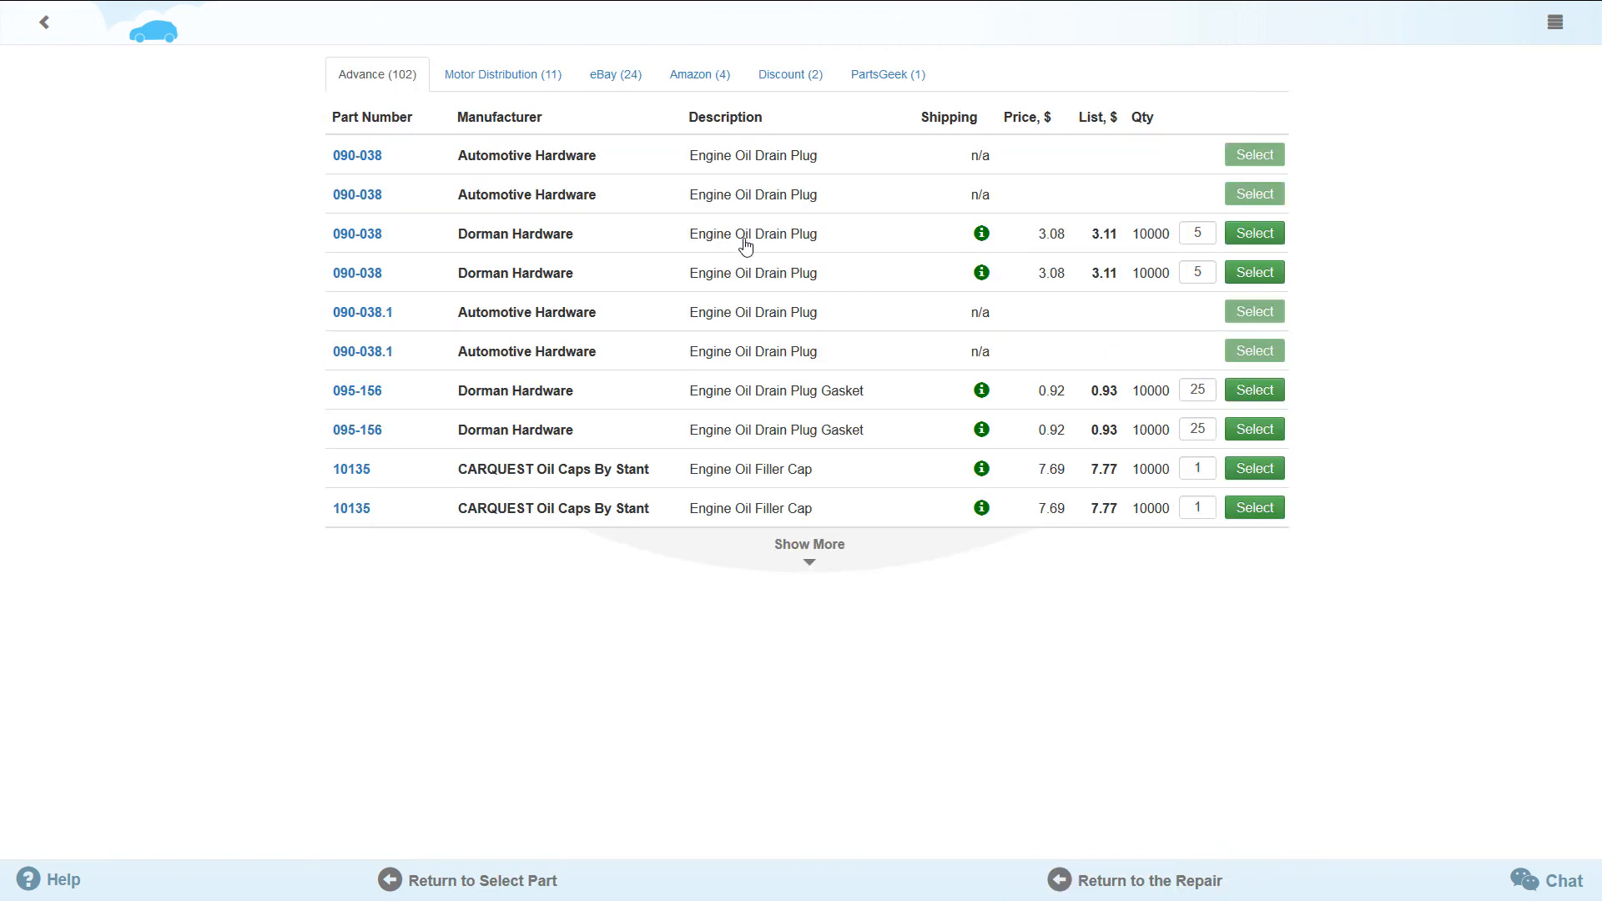
left_click(529, 78)
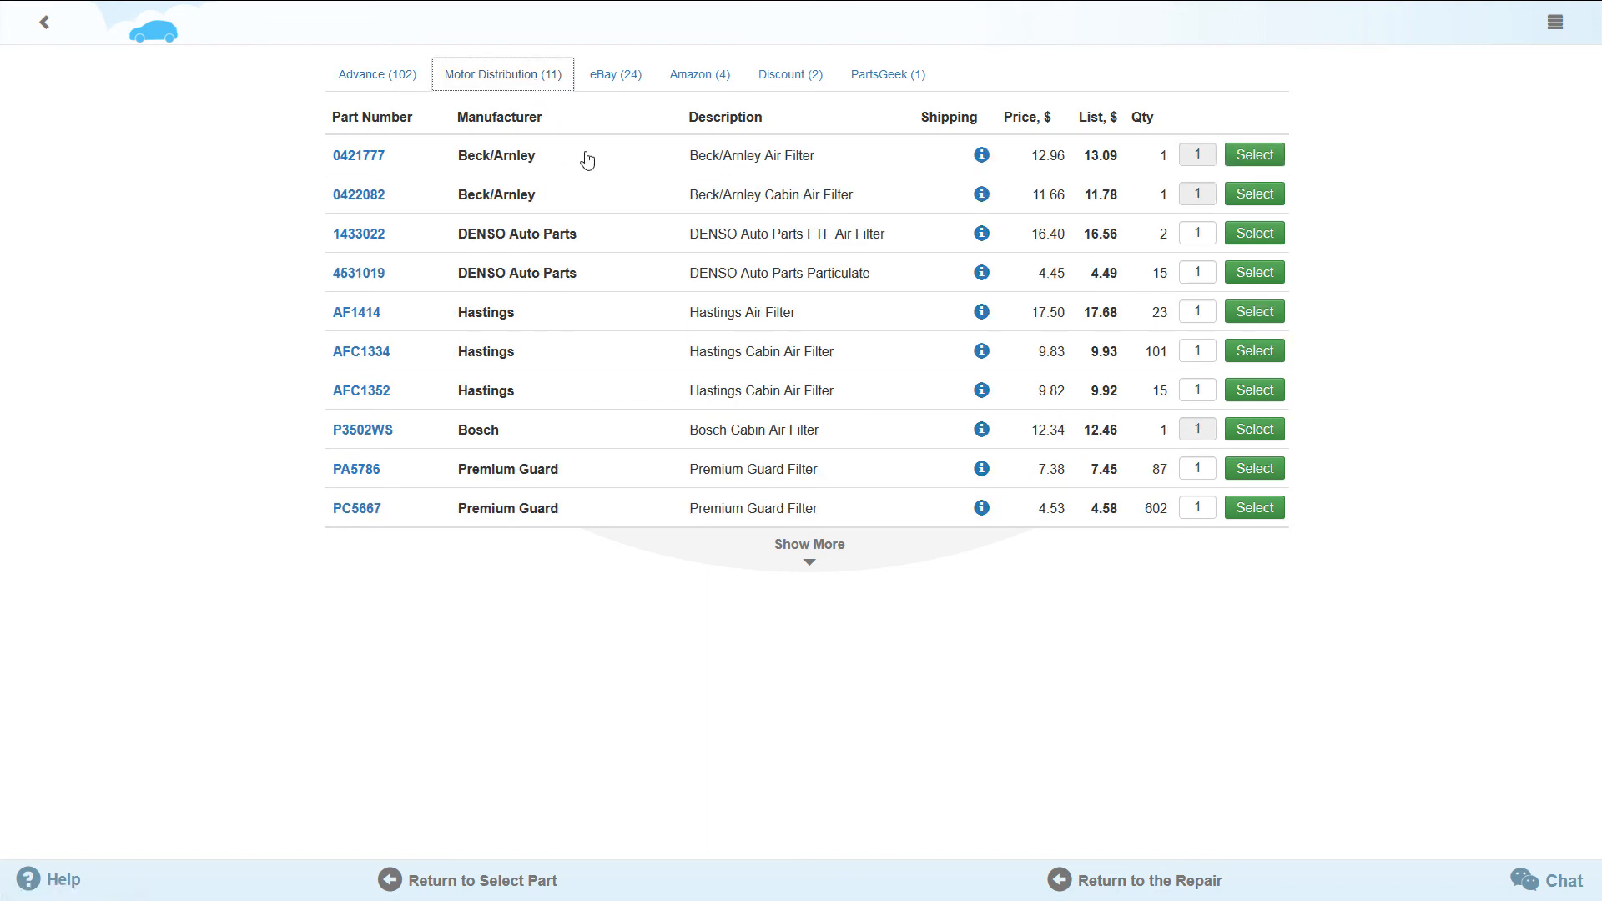
left_click(1276, 165)
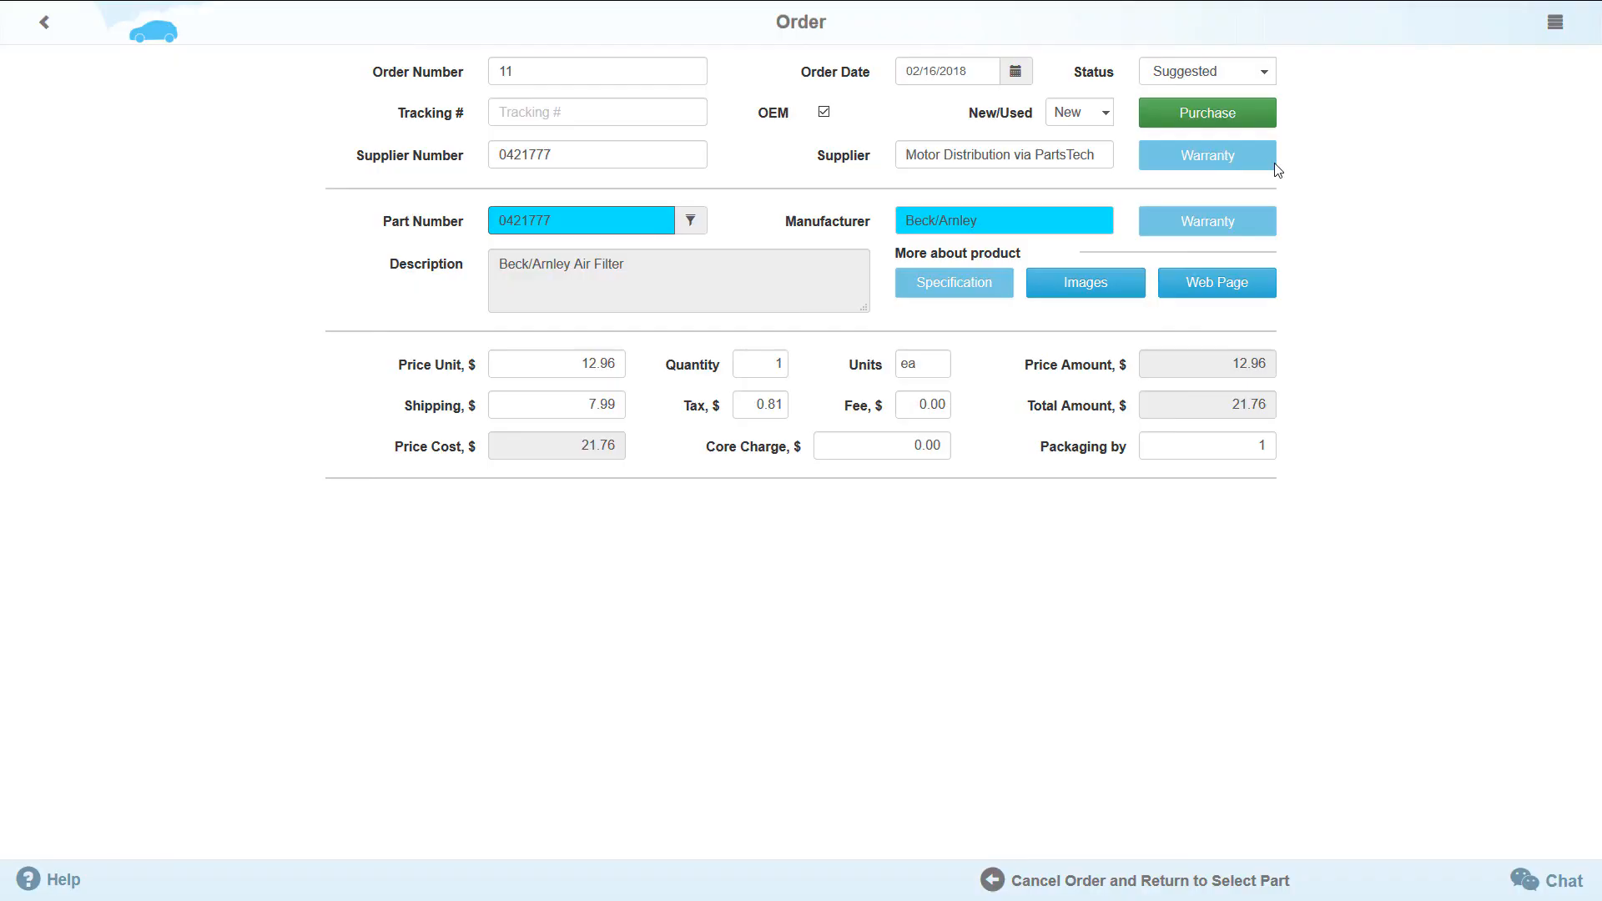
- Purchase the Beck/Arnley air filter through Motor Distribution via PartsTech and return to the repair
left_click(1210, 128)
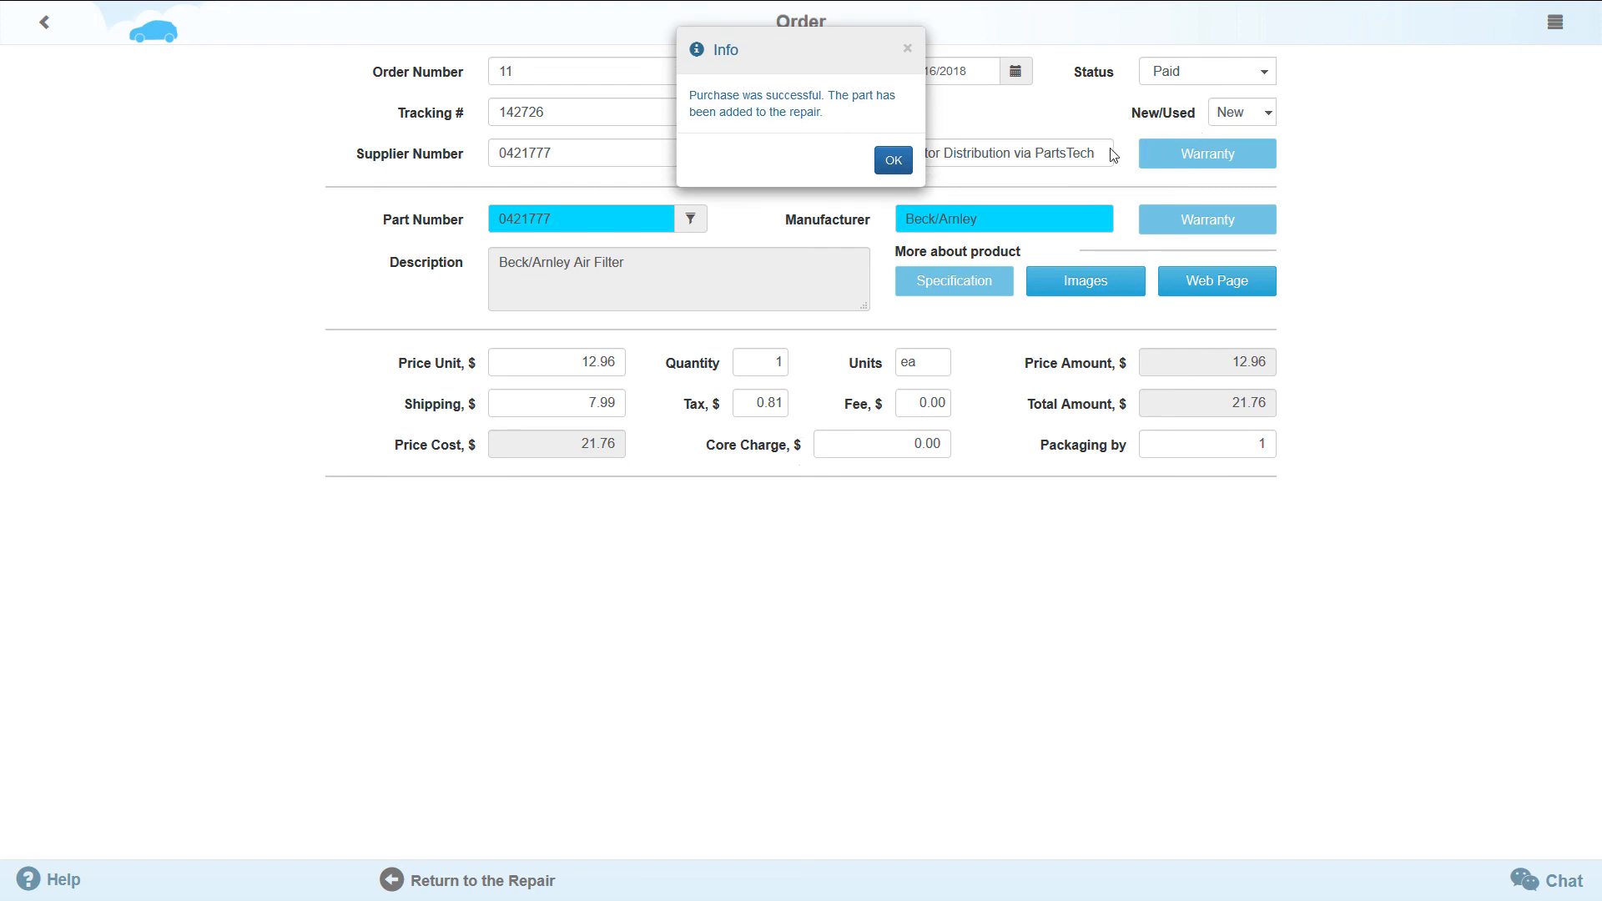
left_click(895, 174)
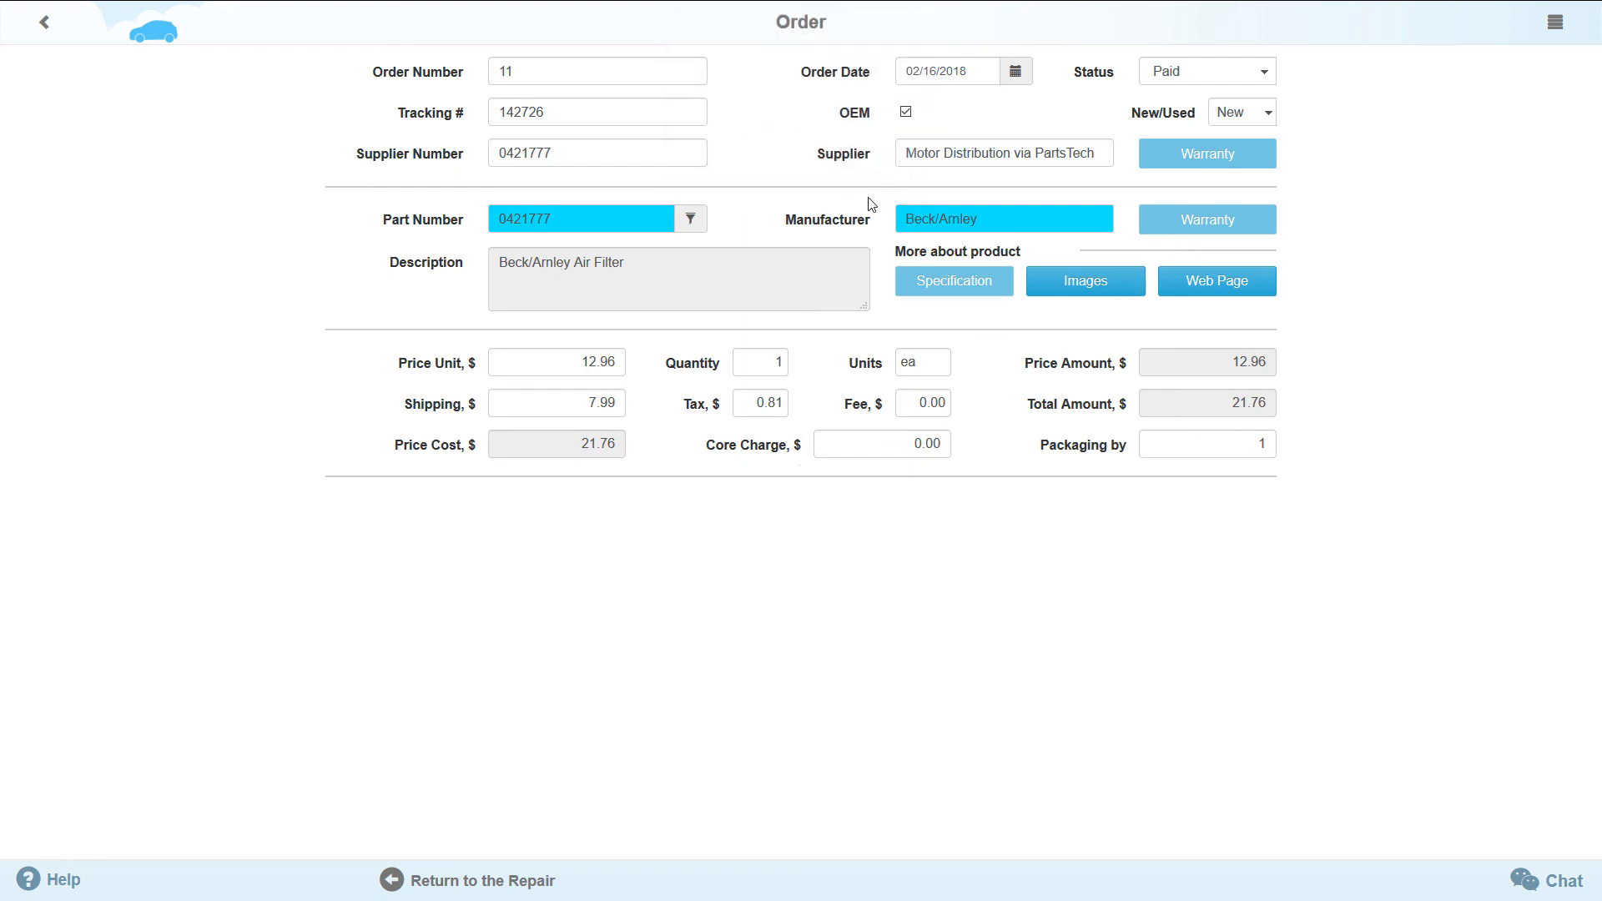
left_click(451, 885)
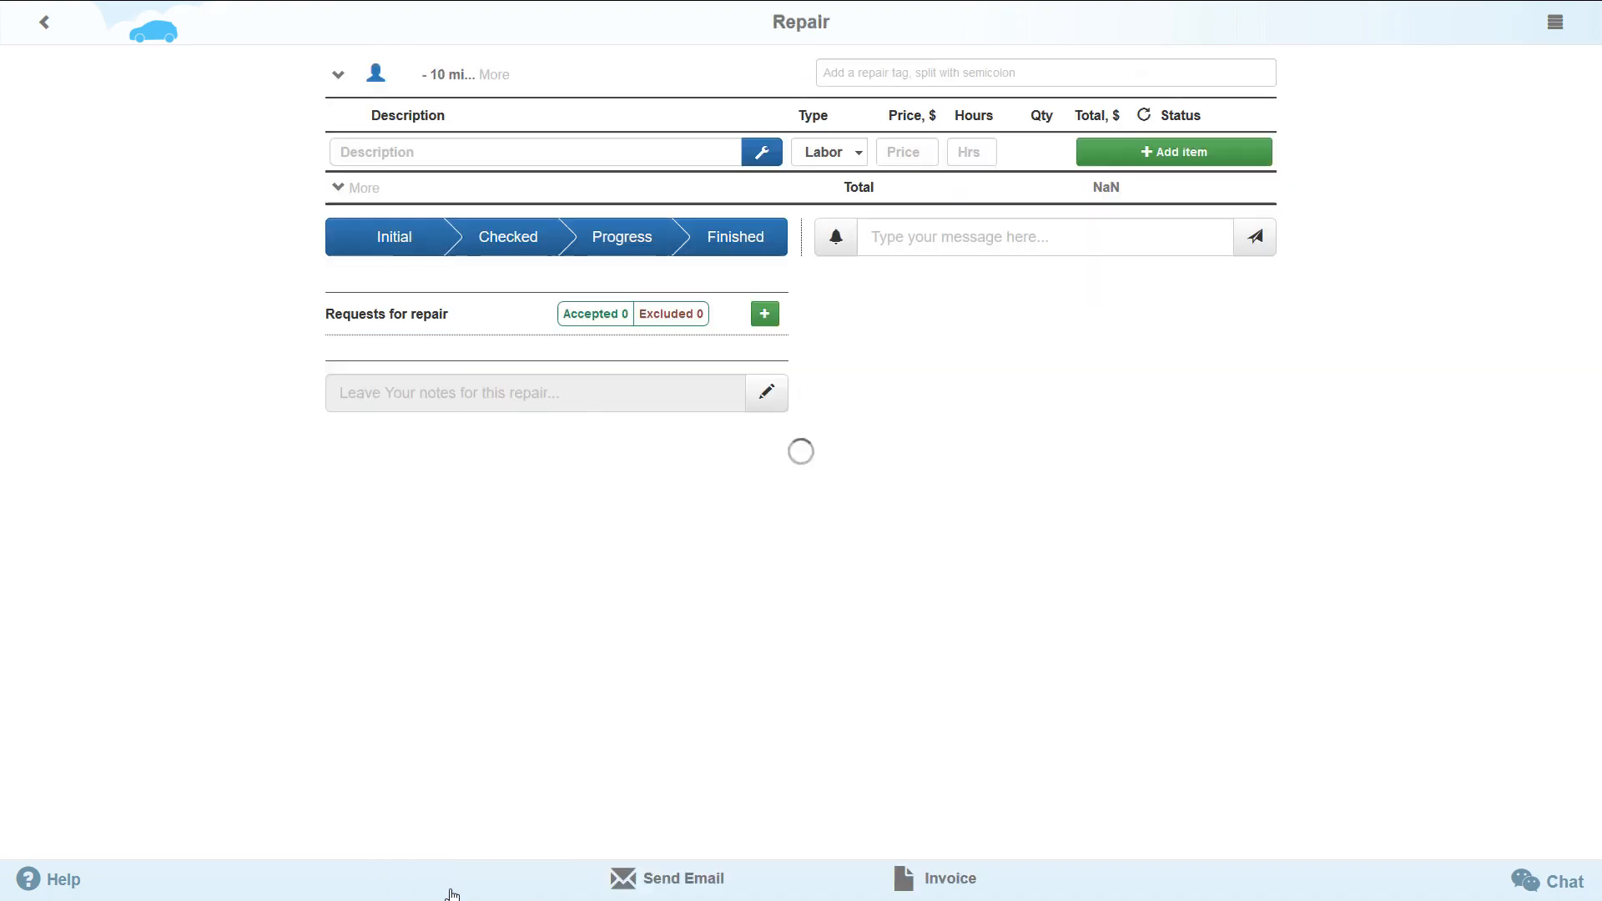